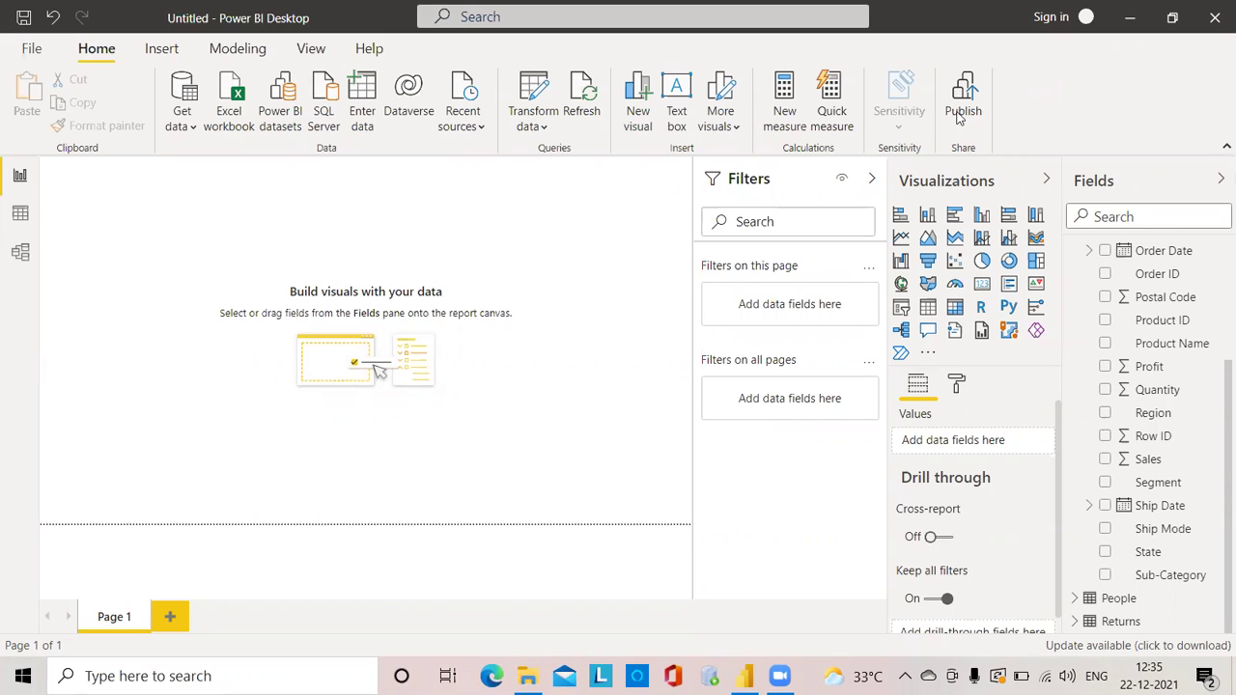
Add a gauge visual to the page showing total Sales (2.30M of 4.59M).
{"action": "left_click", "coordinate": [959, 288]}
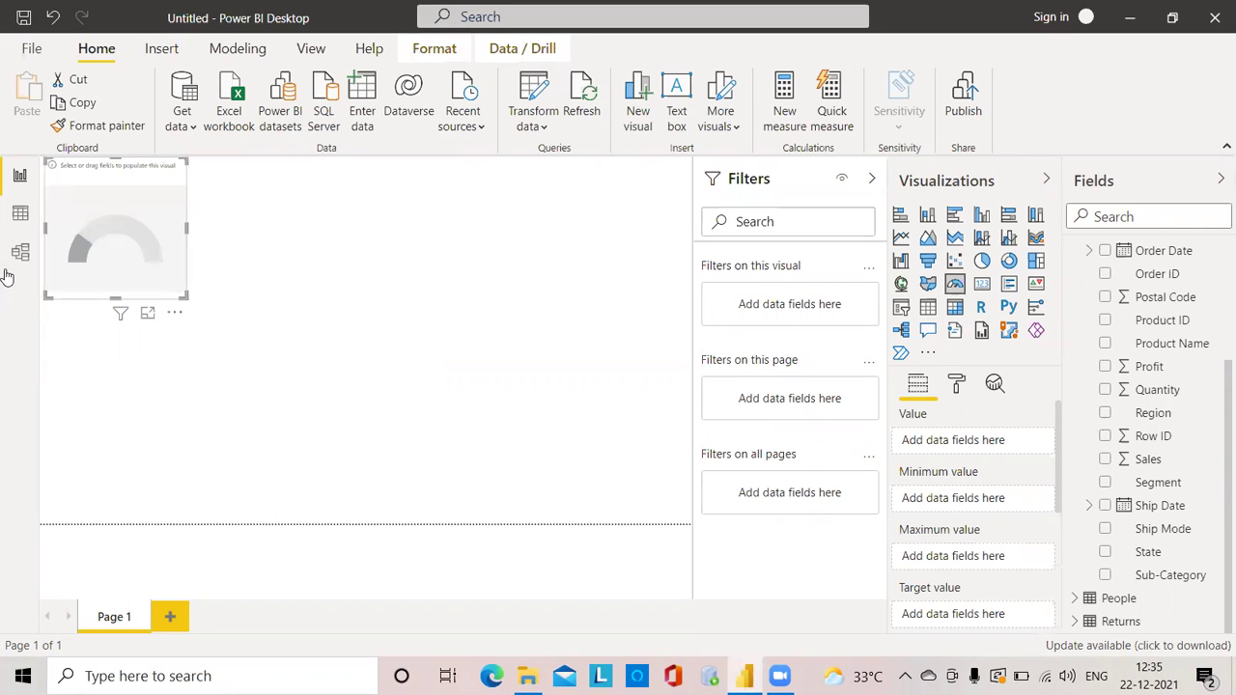
{"action": "left_click_drag", "start_coordinate": [90, 247], "coordinate": [163, 313]}
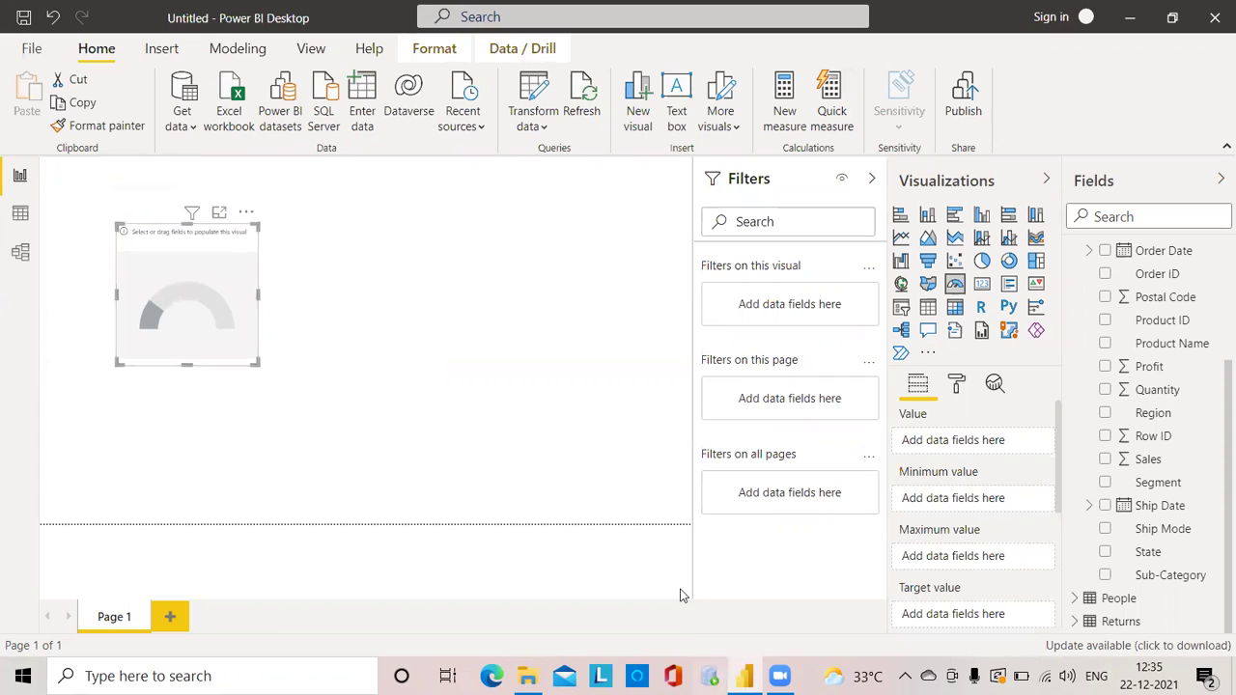
{"action": "left_click", "coordinate": [1105, 460]}
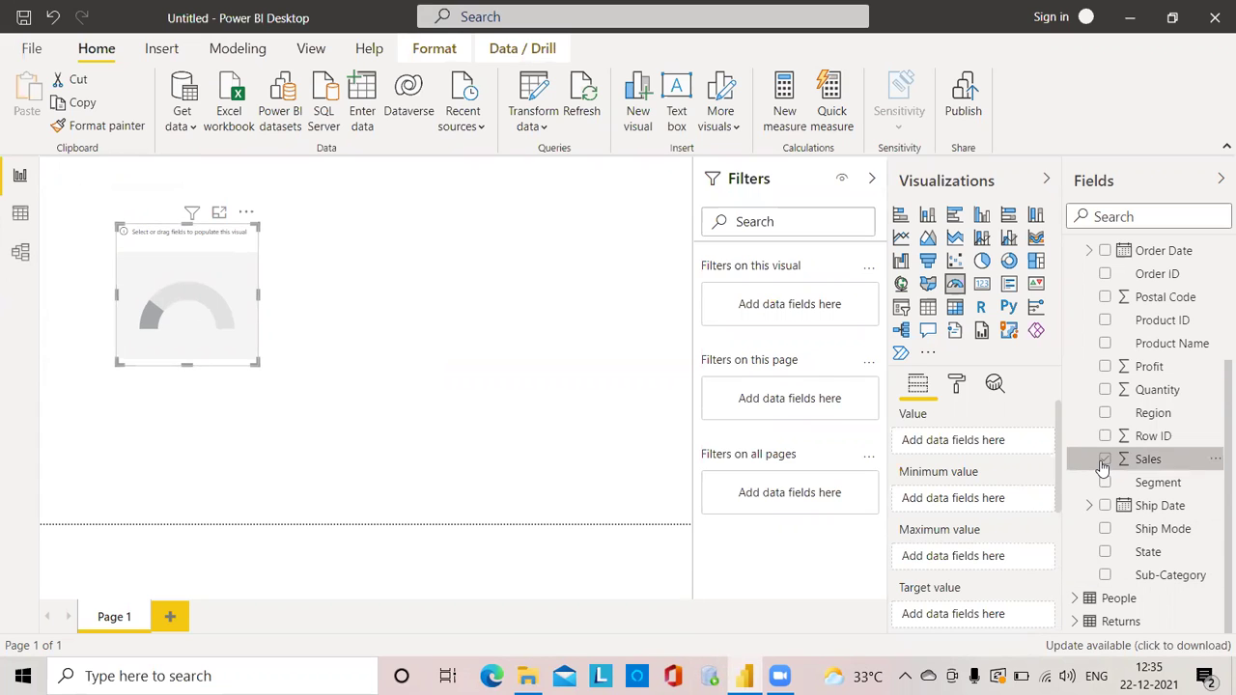
Enlarge the Sales gauge and place it at the page's top-left corner.
{"action": "left_click", "coordinate": [262, 372]}
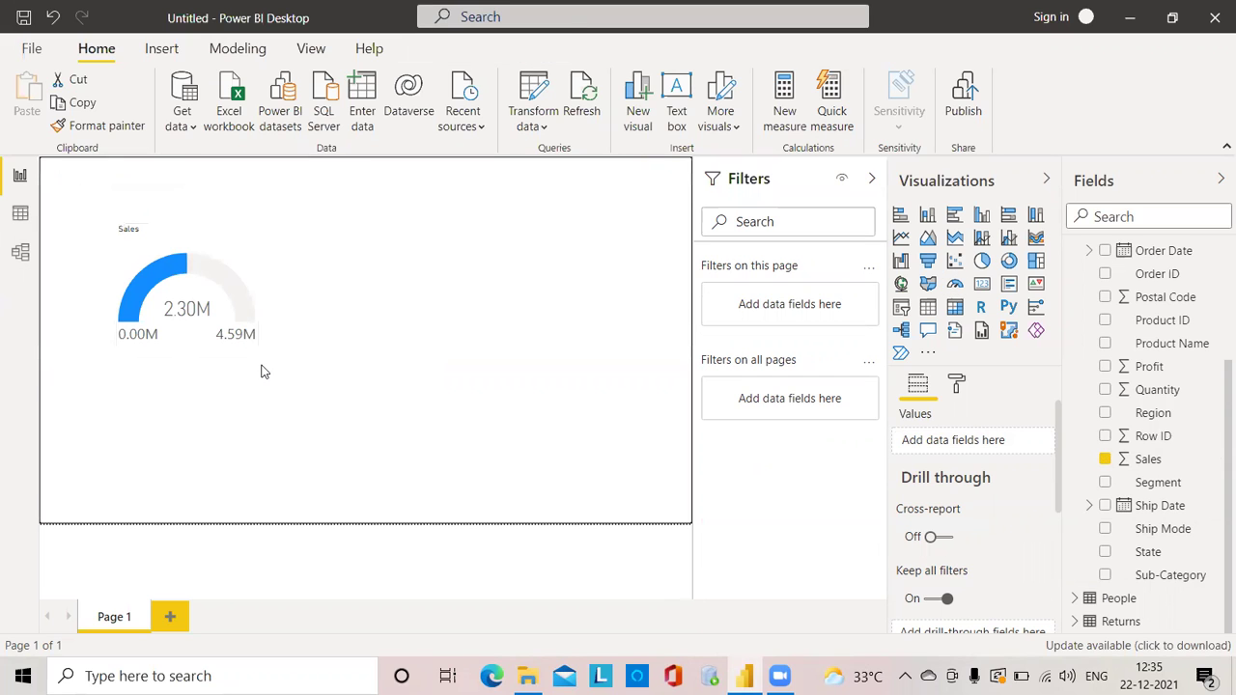
{"action": "left_click", "coordinate": [239, 349]}
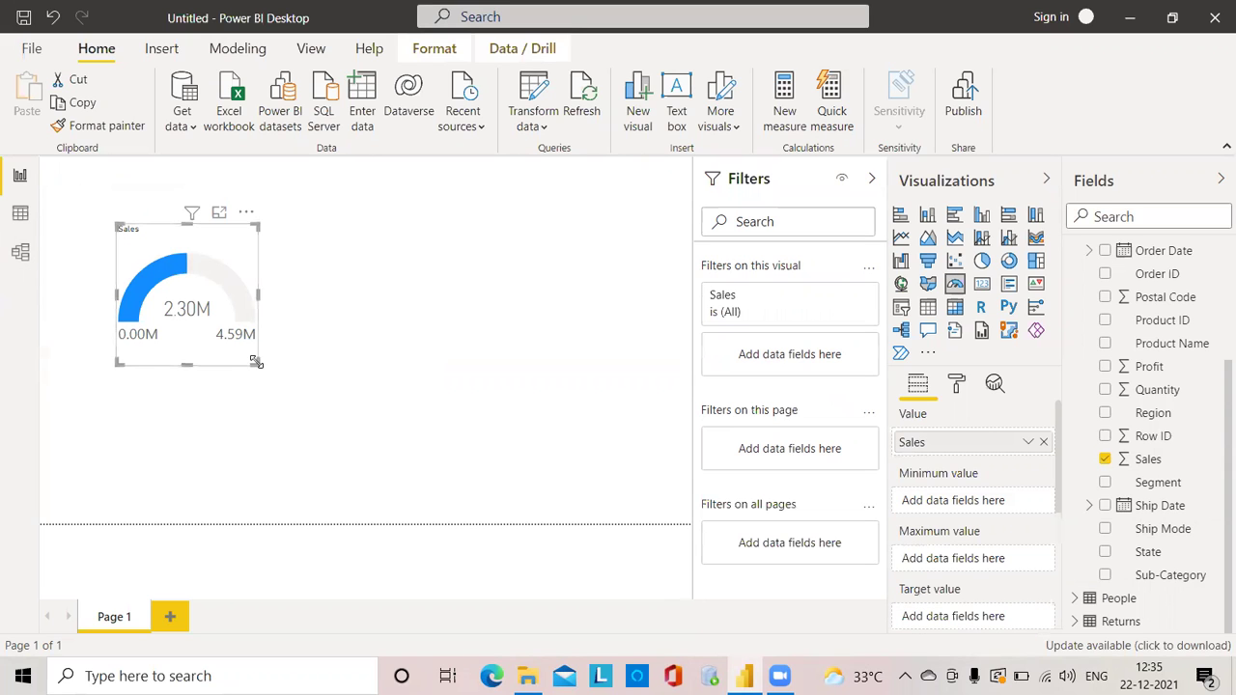
{"action": "left_click_drag", "start_coordinate": [257, 365], "coordinate": [404, 446]}
{"action": "left_click_drag", "start_coordinate": [361, 246], "coordinate": [229, 203]}
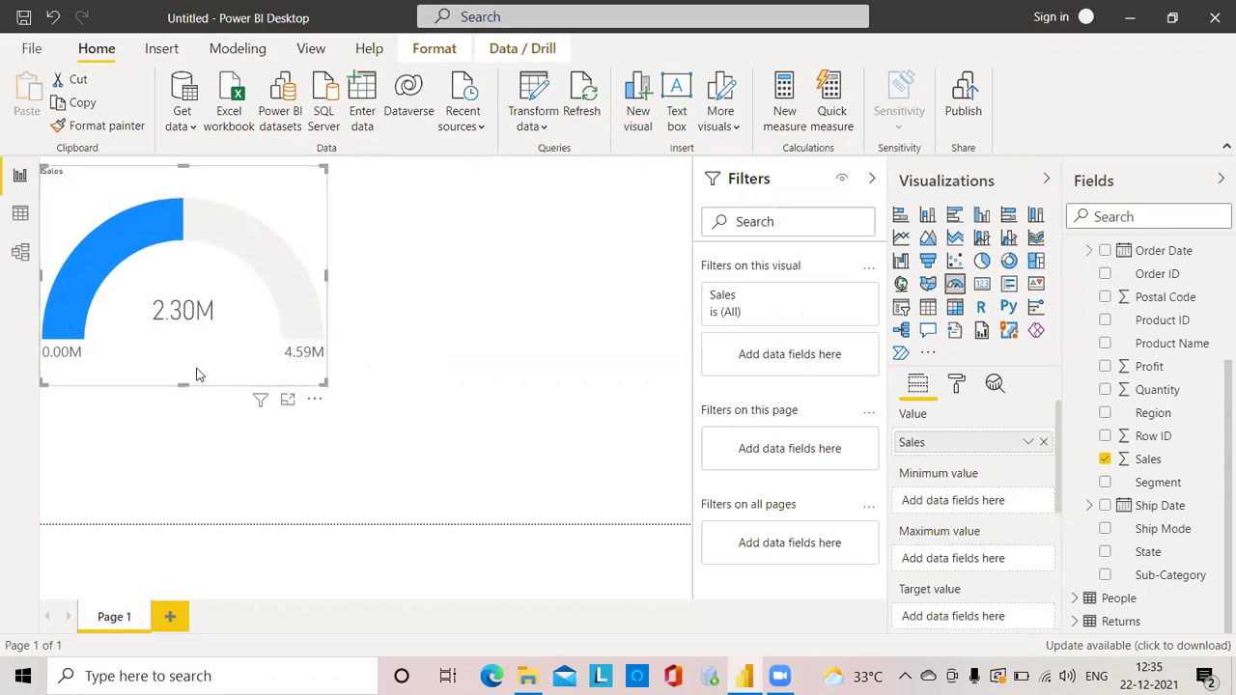
{"action": "mouse_move", "coordinate": [128, 218]}
Create the measure target sales = SUM(Orders[Sales])*1.3 in the Orders table.
{"action": "left_click", "coordinate": [802, 128]}
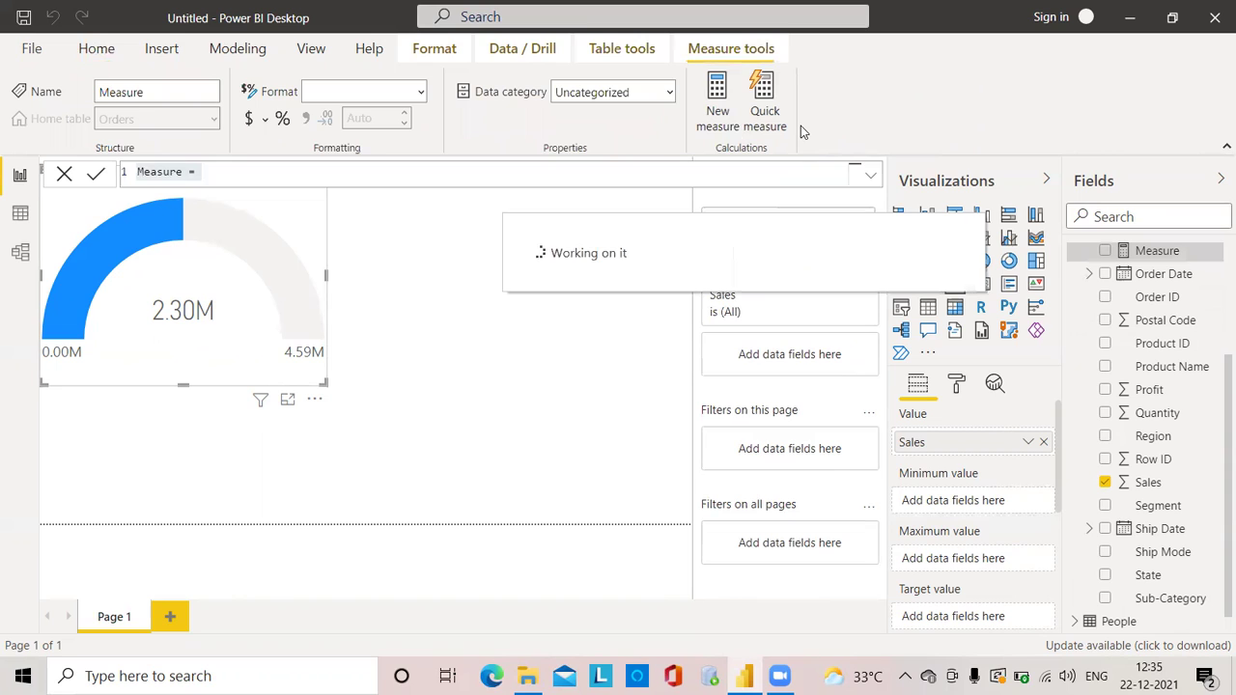
{"action": "key", "text": "BackSpace"}
{"action": "type", "text": "target sale="}
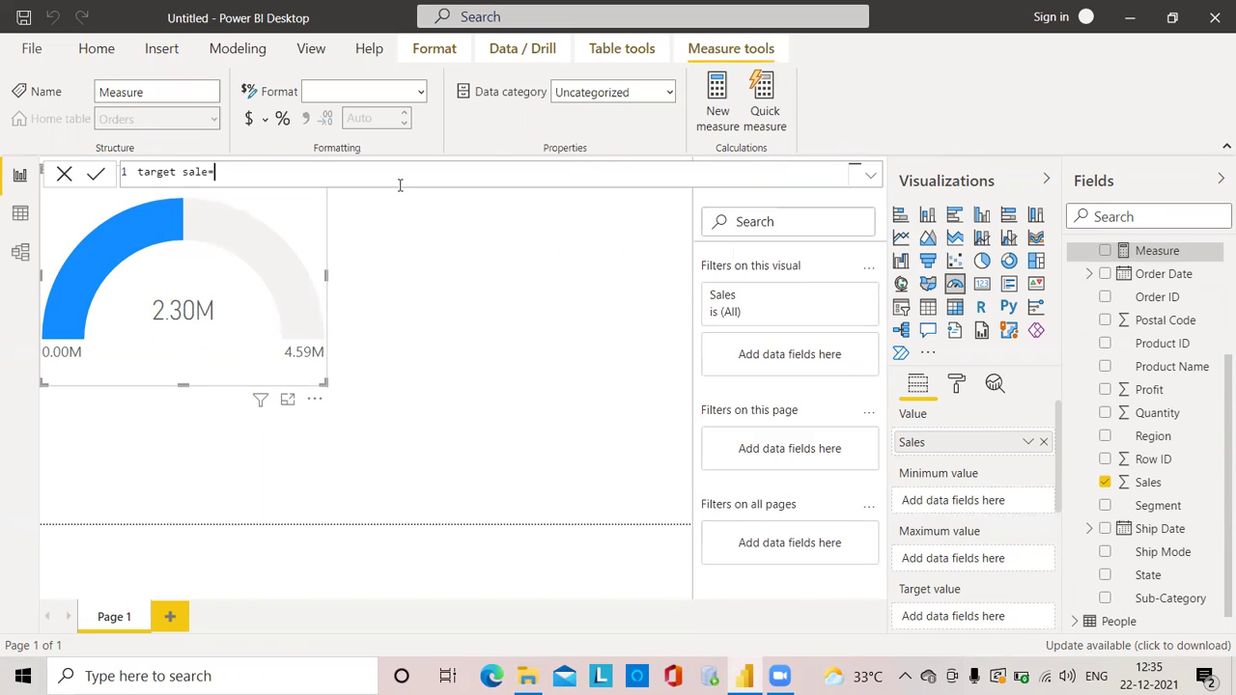
{"action": "key", "text": "BackSpace"}
{"action": "key", "text": "BackSpace"}
{"action": "type", "text": "es=sum"}
{"action": "key", "text": "Tab"}
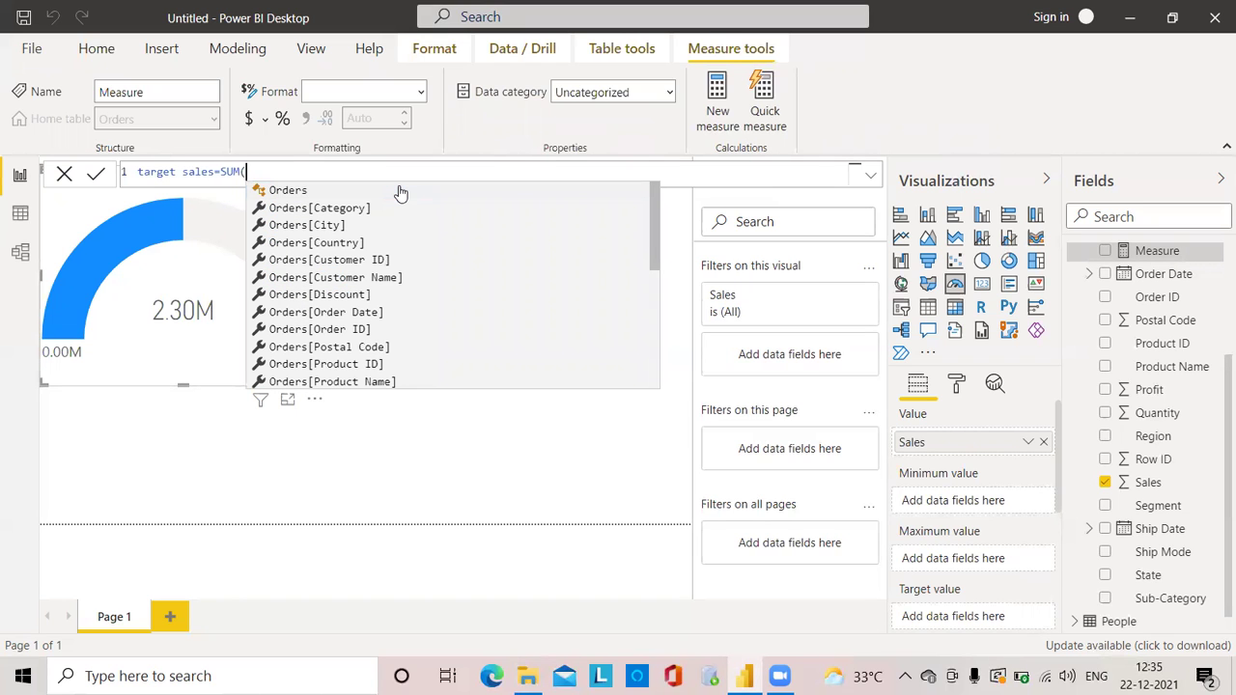
{"action": "type", "text": "sa"}
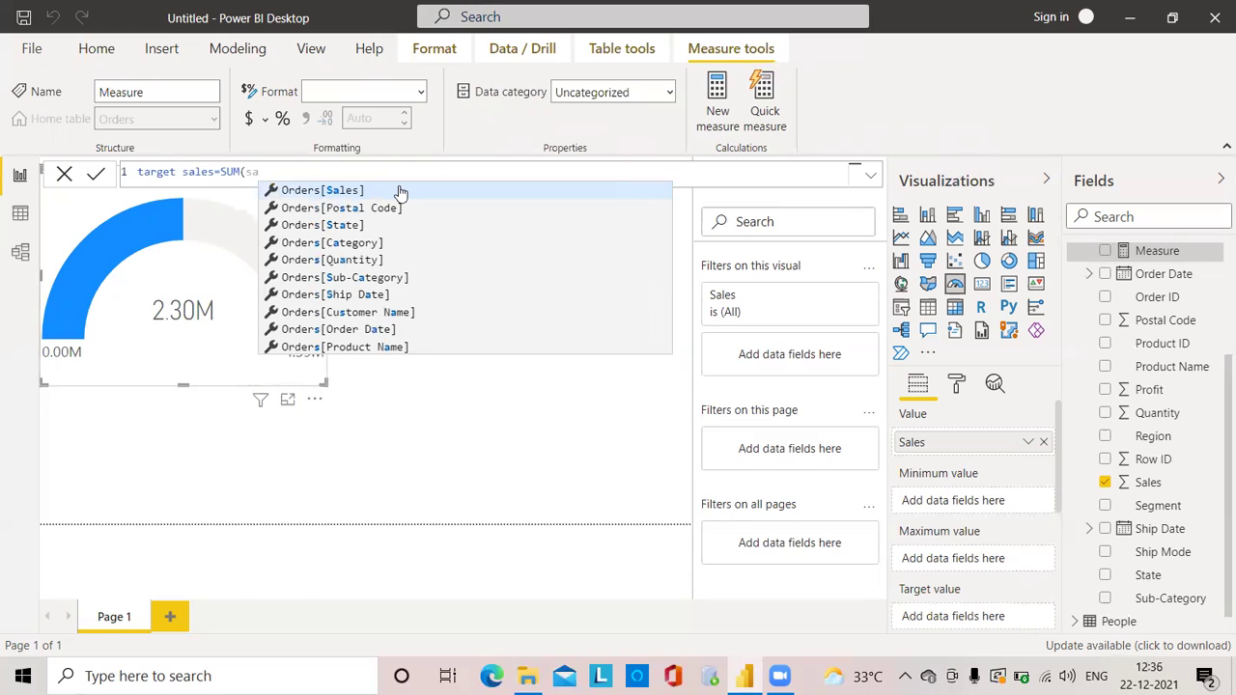
{"action": "left_click", "coordinate": [401, 192]}
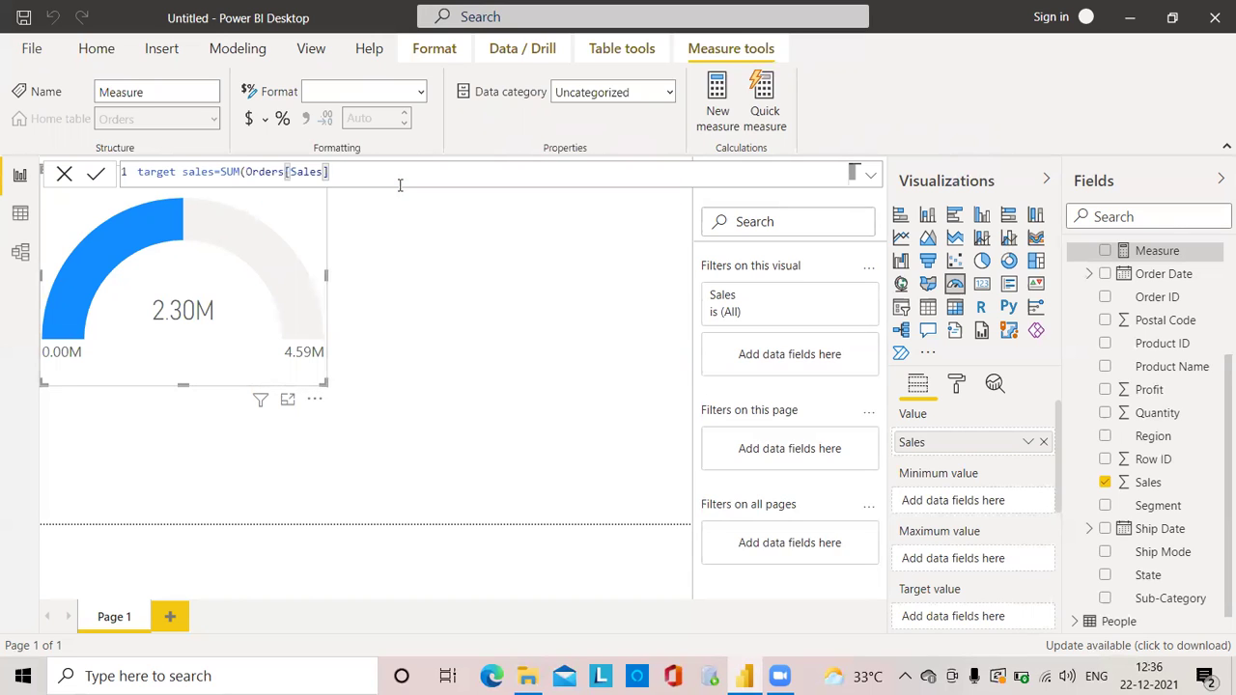
{"action": "type", "text": "*1.3"}
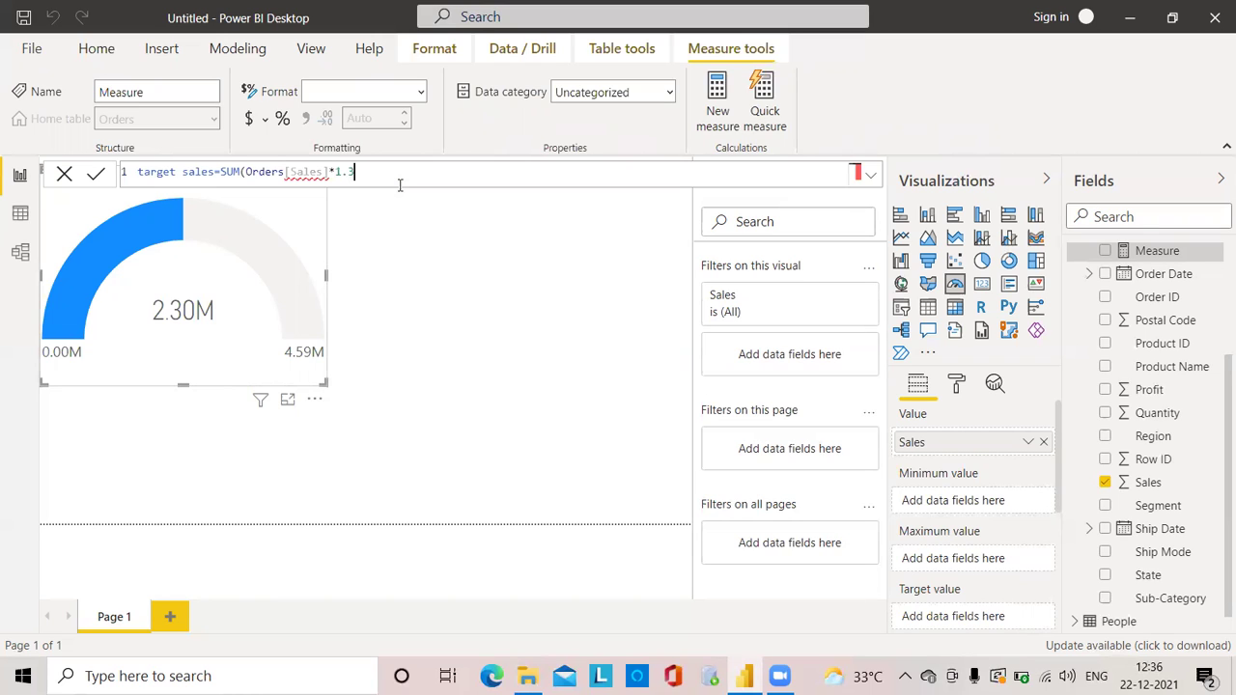
{"action": "key", "text": "Left"}
{"action": "key", "text": "Left"}
{"action": "key", "text": "Left"}
{"action": "key", "text": "Left"}
{"action": "type", "text": ")"}
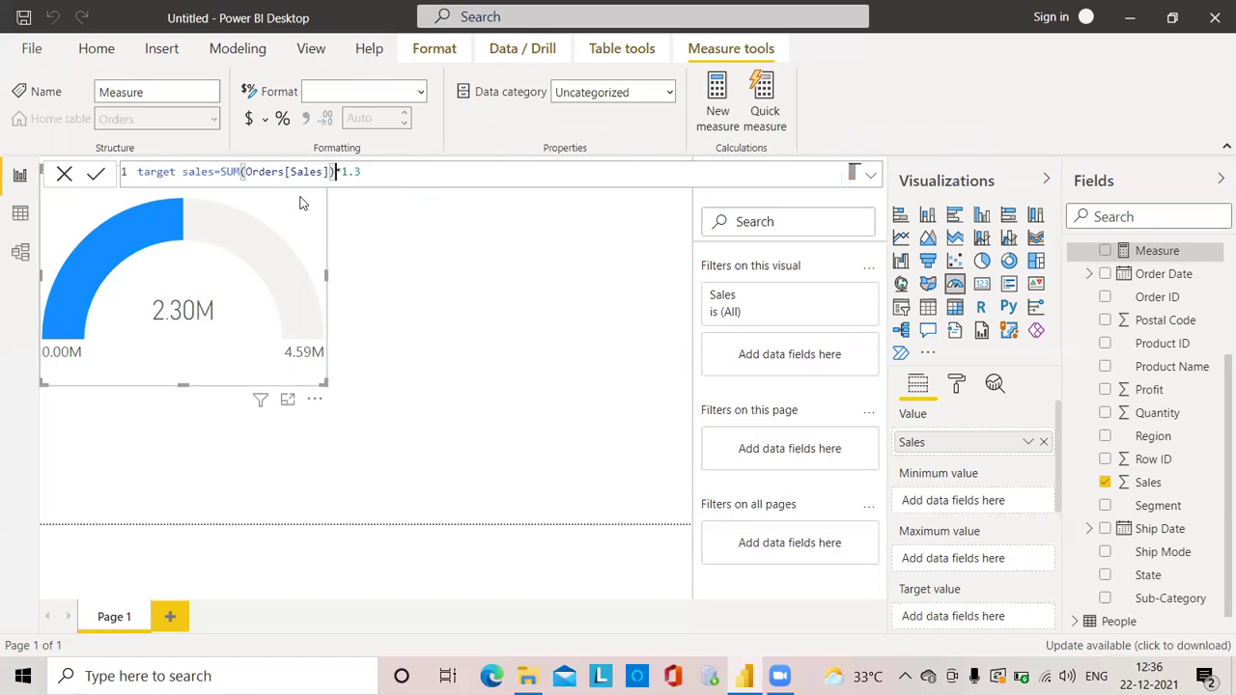
{"action": "left_click", "coordinate": [94, 174]}
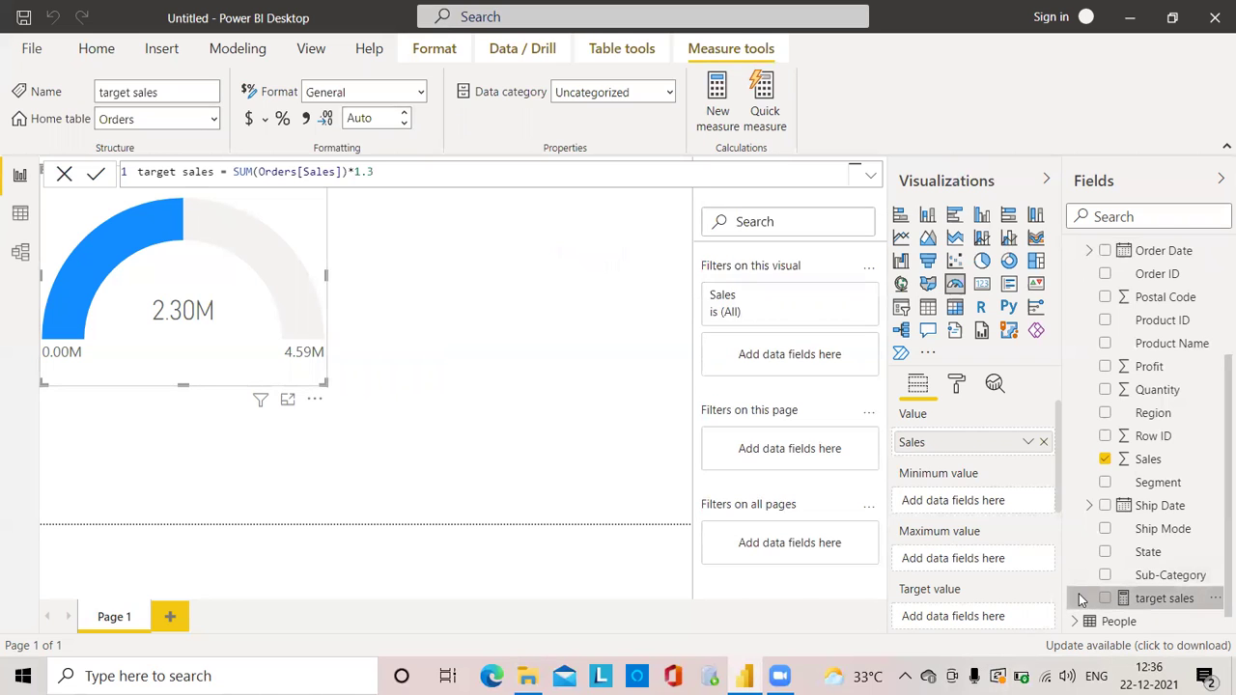
Use target sales as the Sales gauge's target value, showing a 2.99M needle.
{"action": "left_click", "coordinate": [1105, 599]}
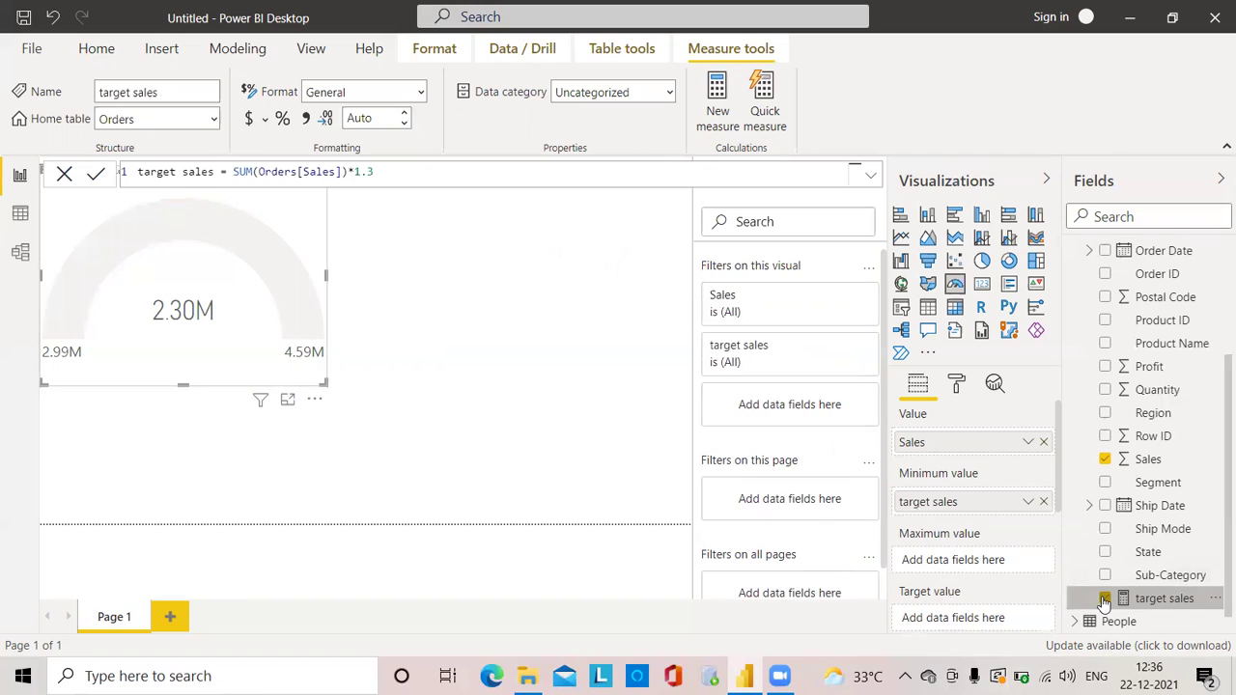
{"action": "left_click", "coordinate": [1105, 599]}
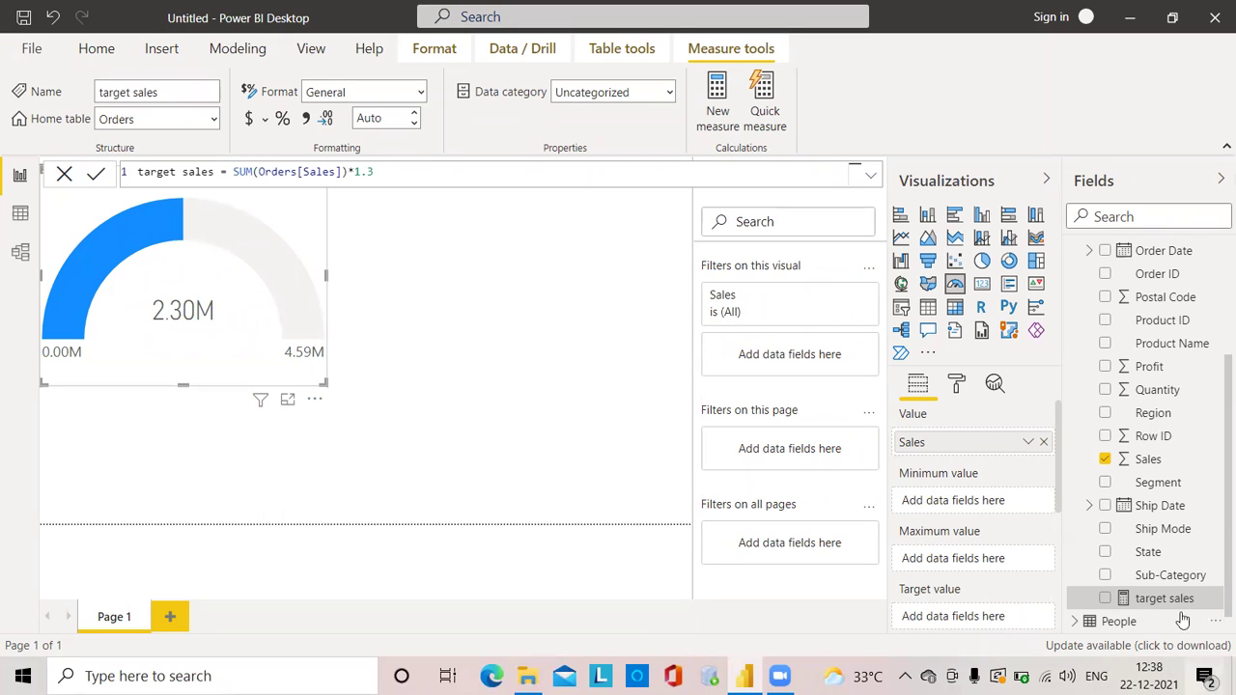
{"action": "left_click_drag", "start_coordinate": [1178, 606], "coordinate": [978, 616]}
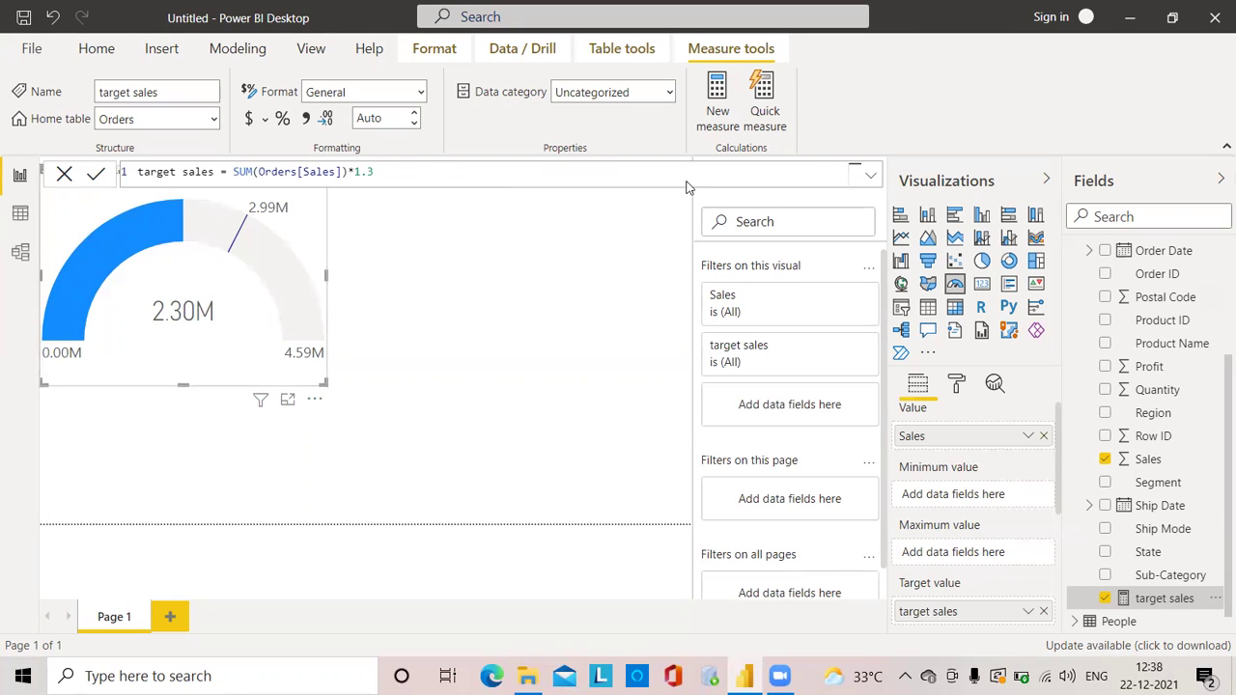
{"action": "left_click", "coordinate": [66, 175]}
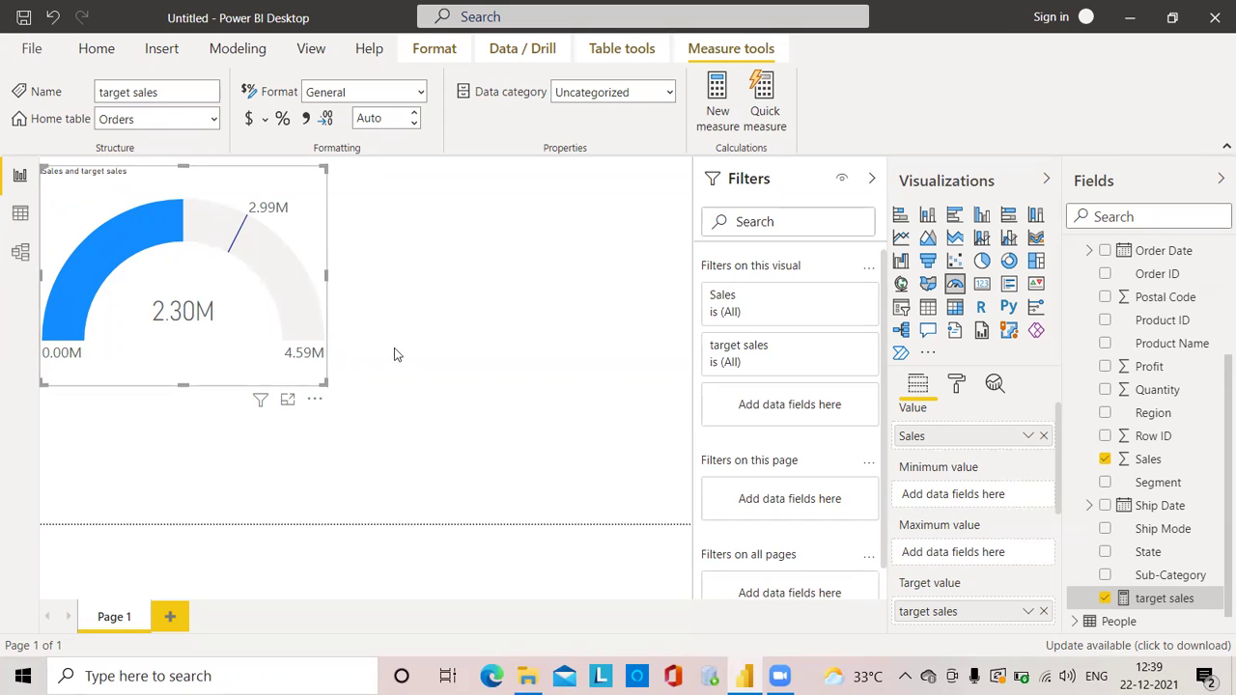
{"action": "left_click", "coordinate": [558, 331]}
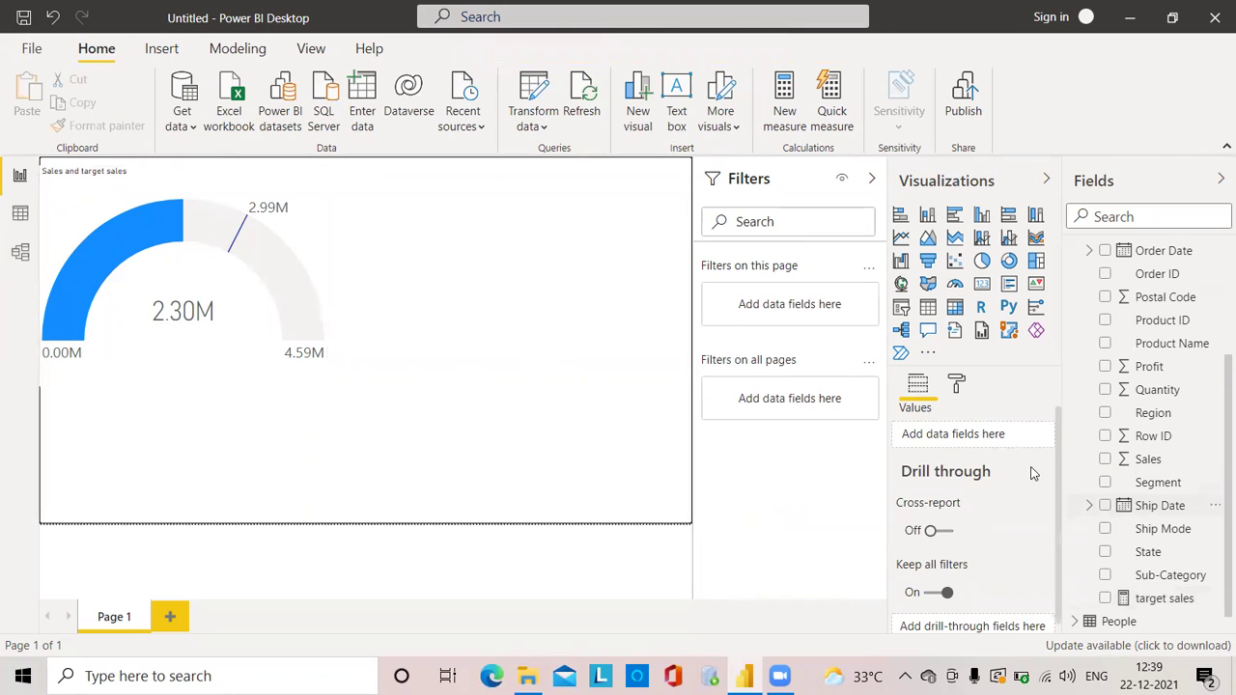
{"action": "left_click", "coordinate": [954, 284]}
{"action": "left_click_drag", "start_coordinate": [136, 467], "coordinate": [628, 276]}
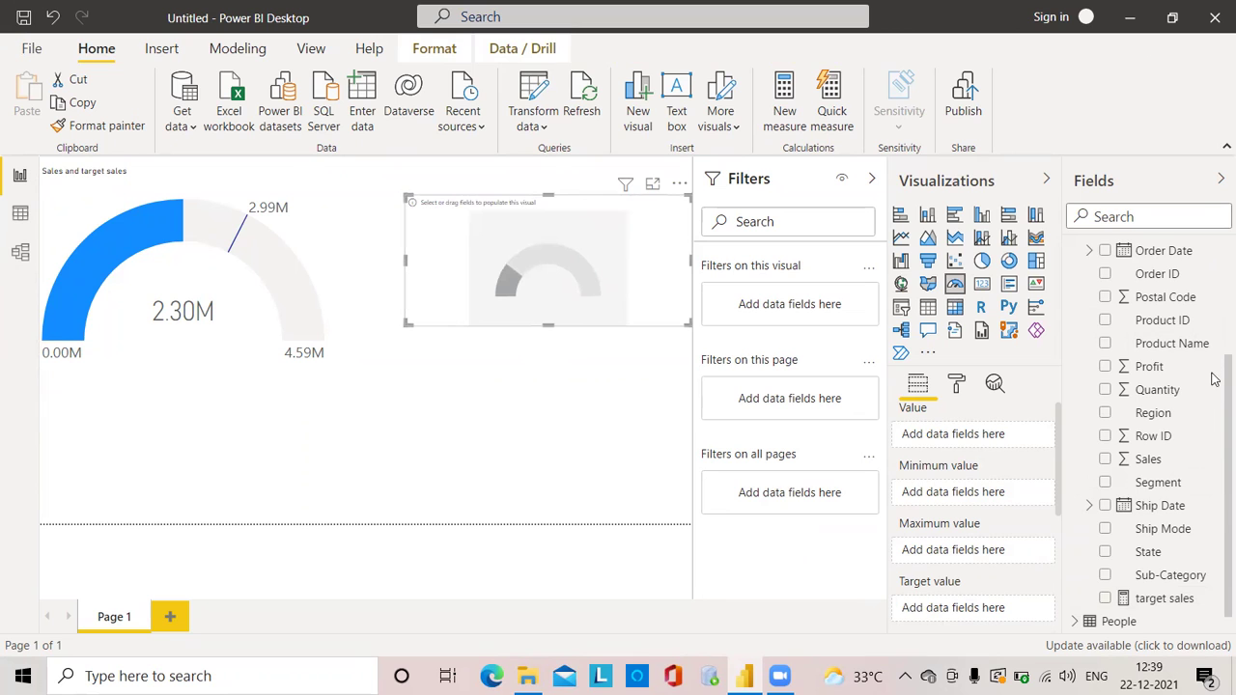
{"action": "scroll", "coordinate": [1217, 320], "scroll_direction": "up", "scroll_amount": 3}
{"action": "scroll", "coordinate": [1215, 385], "scroll_direction": "down", "scroll_amount": 3}
{"action": "scroll", "coordinate": [1214, 388], "scroll_direction": "down", "scroll_amount": 1}
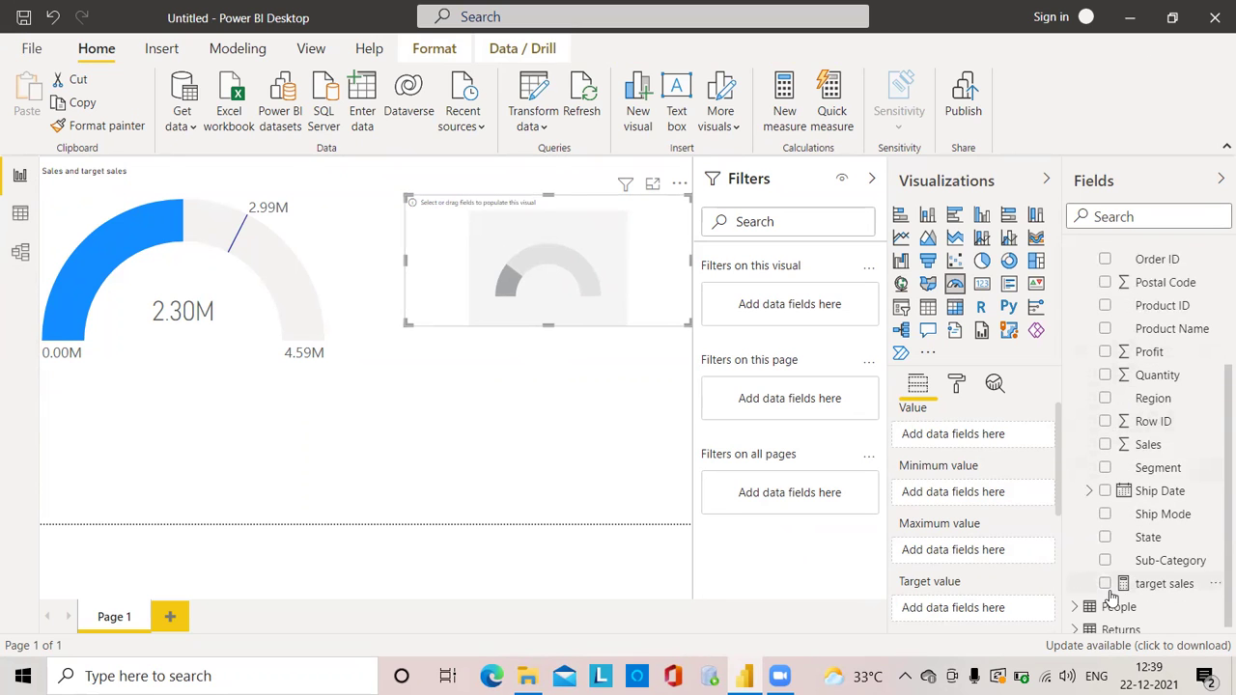
{"action": "left_click", "coordinate": [1104, 352]}
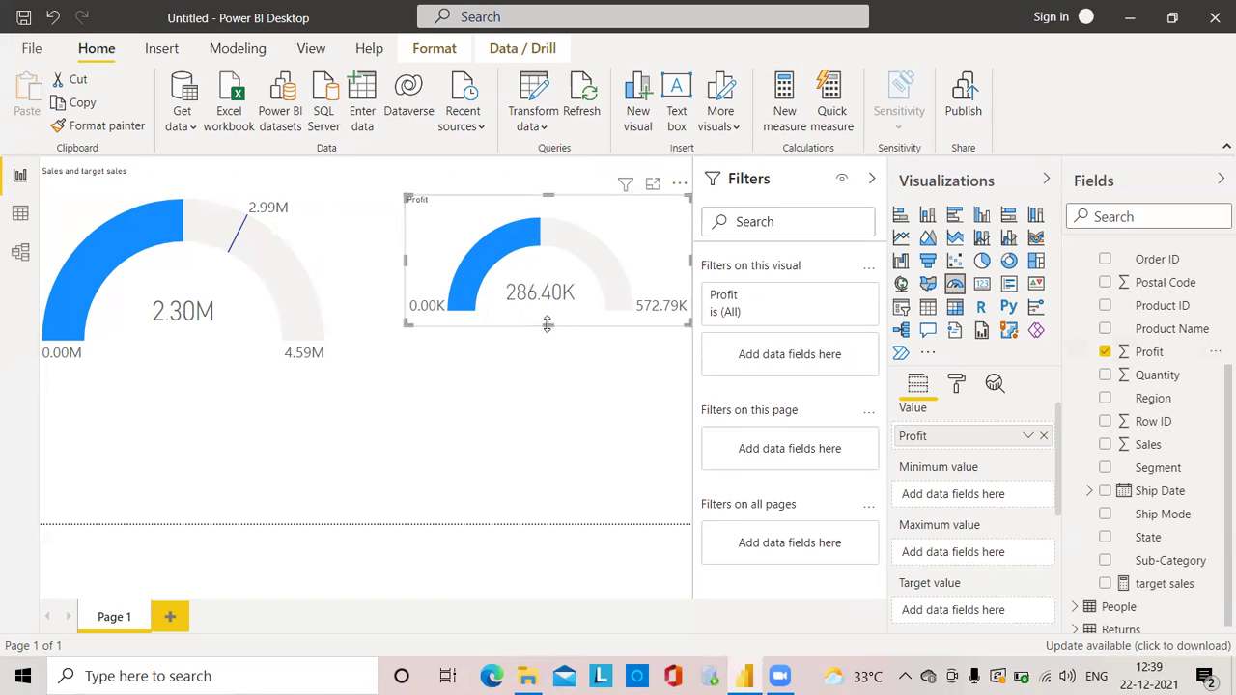
{"action": "left_click_drag", "start_coordinate": [549, 327], "coordinate": [549, 350]}
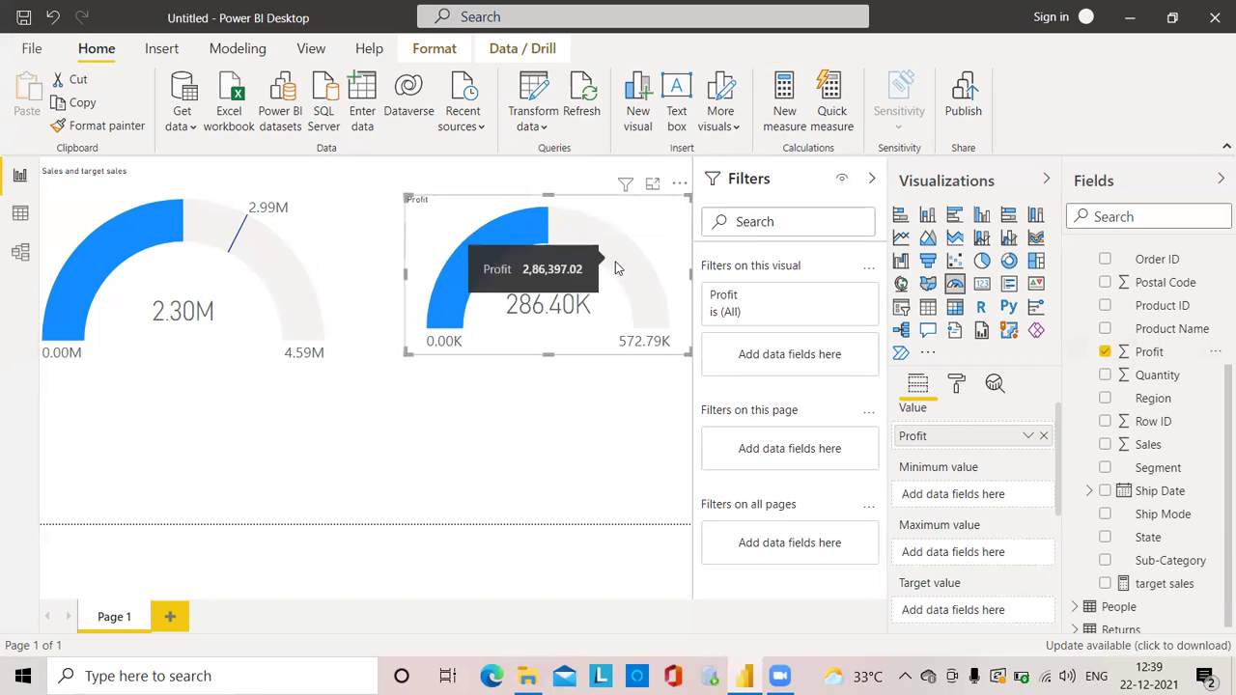
{"action": "left_click", "coordinate": [552, 473]}
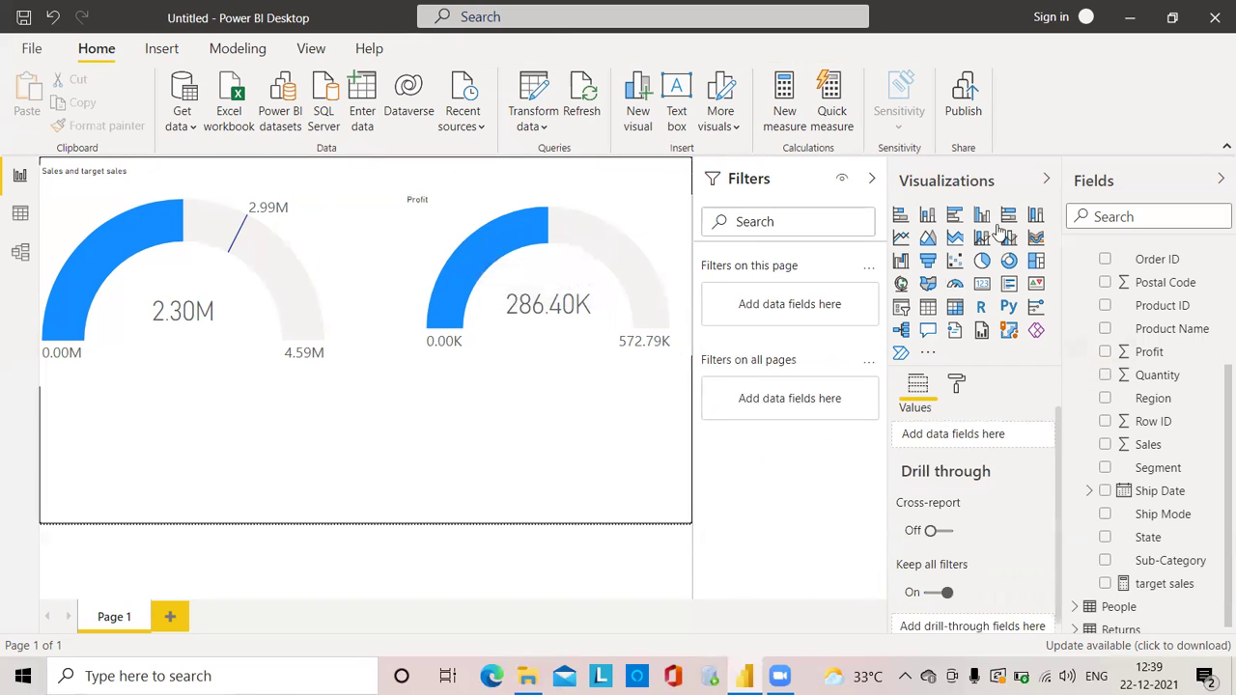
{"action": "left_click", "coordinate": [610, 253]}
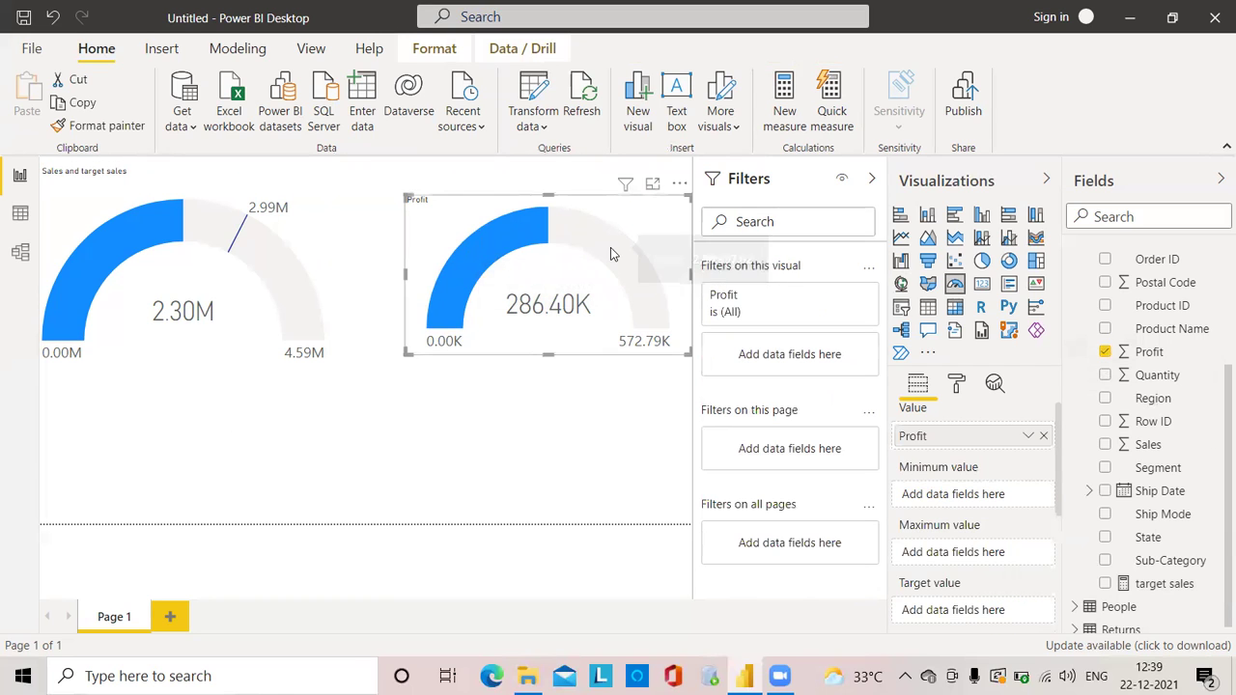
Create the measure target profit = SUM(Orders[Profit])*1.4 in the Orders table.
{"action": "left_click", "coordinate": [791, 128]}
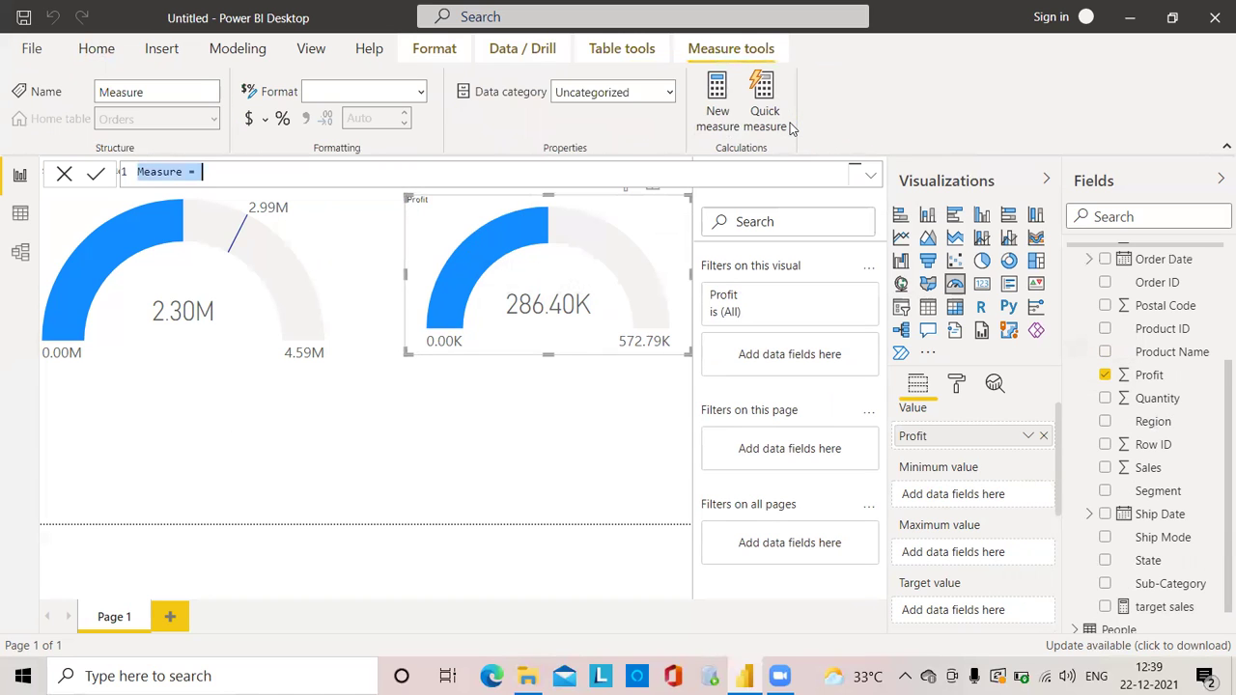
{"action": "key", "text": "BackSpace"}
{"action": "type", "text": "targe"}
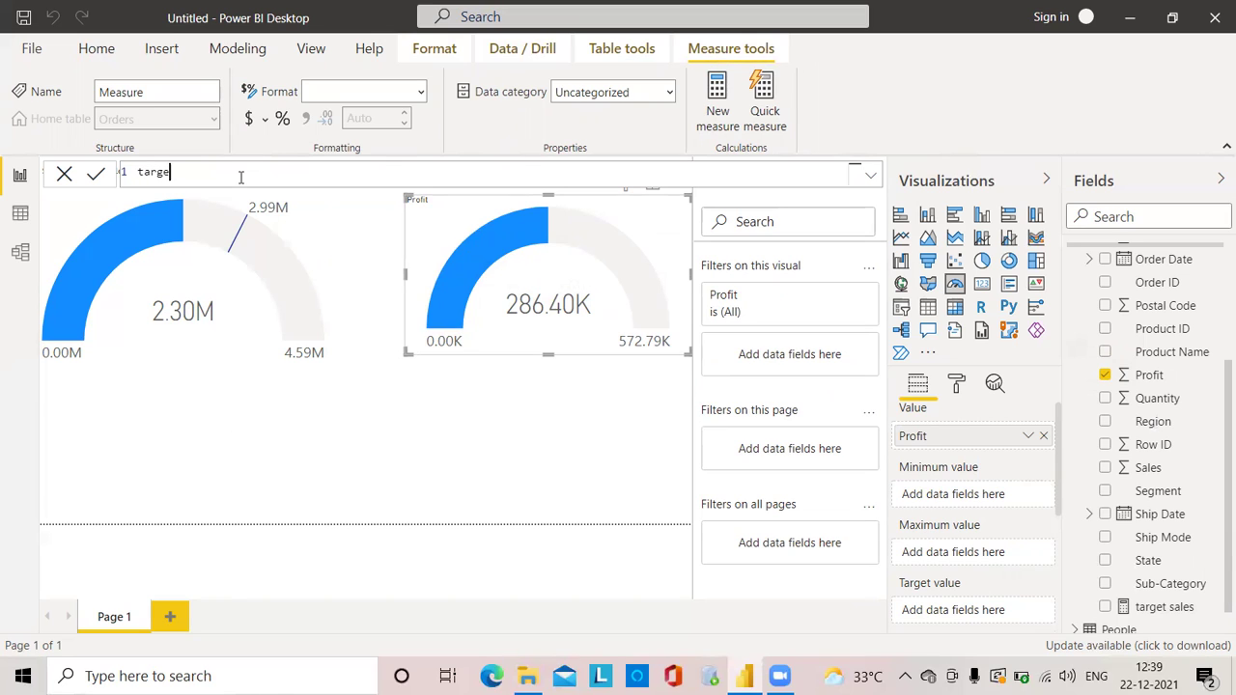
{"action": "type", "text": "t profit=su"}
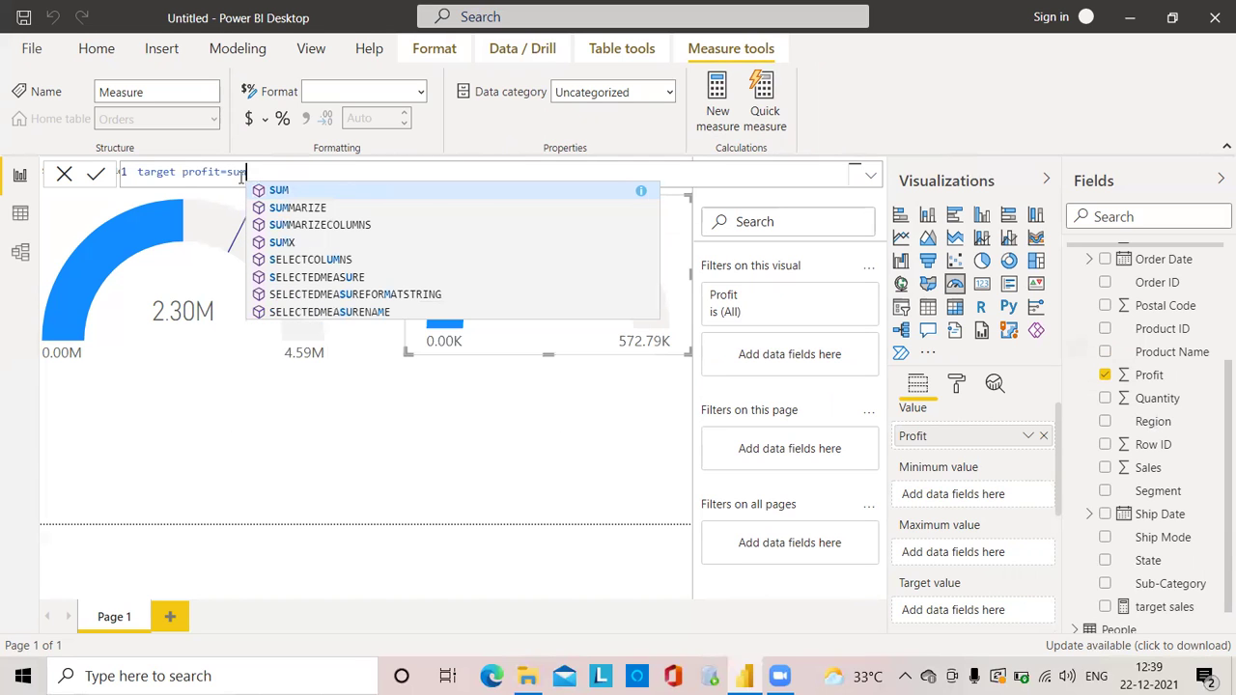
{"action": "key", "text": "Tab"}
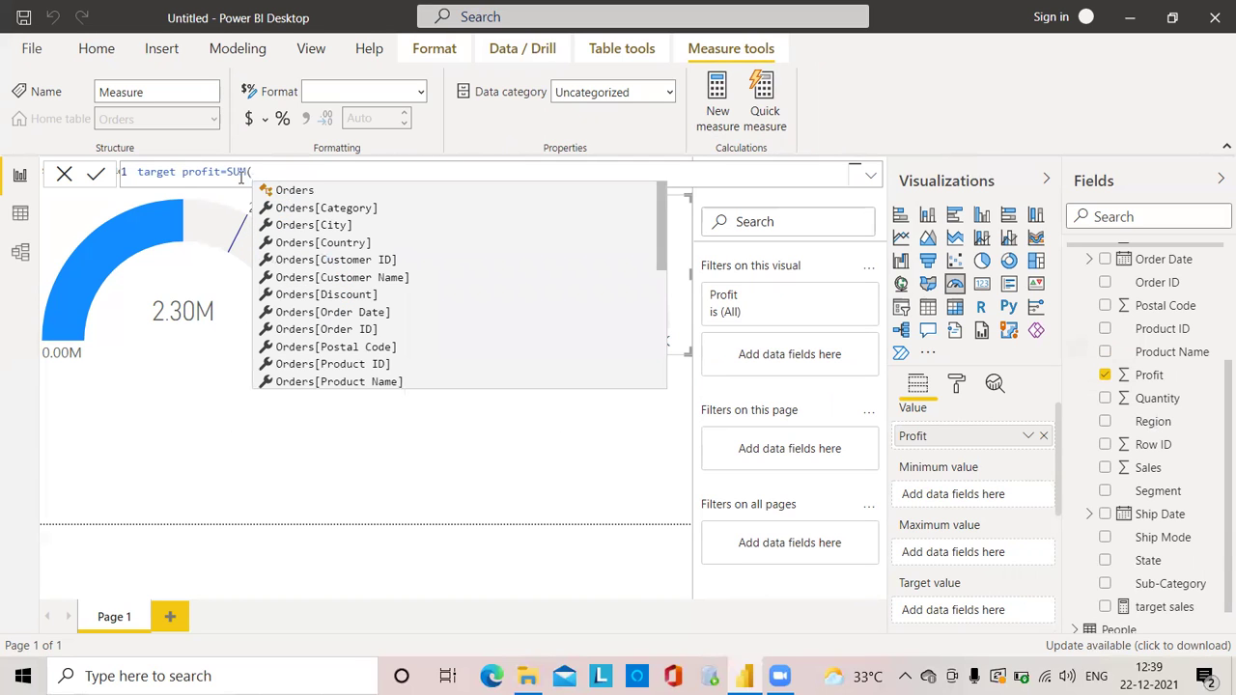
{"action": "type", "text": "pr"}
{"action": "key", "text": "Down"}
{"action": "key", "text": "Down"}
{"action": "key", "text": "Down"}
{"action": "key", "text": "Tab"}
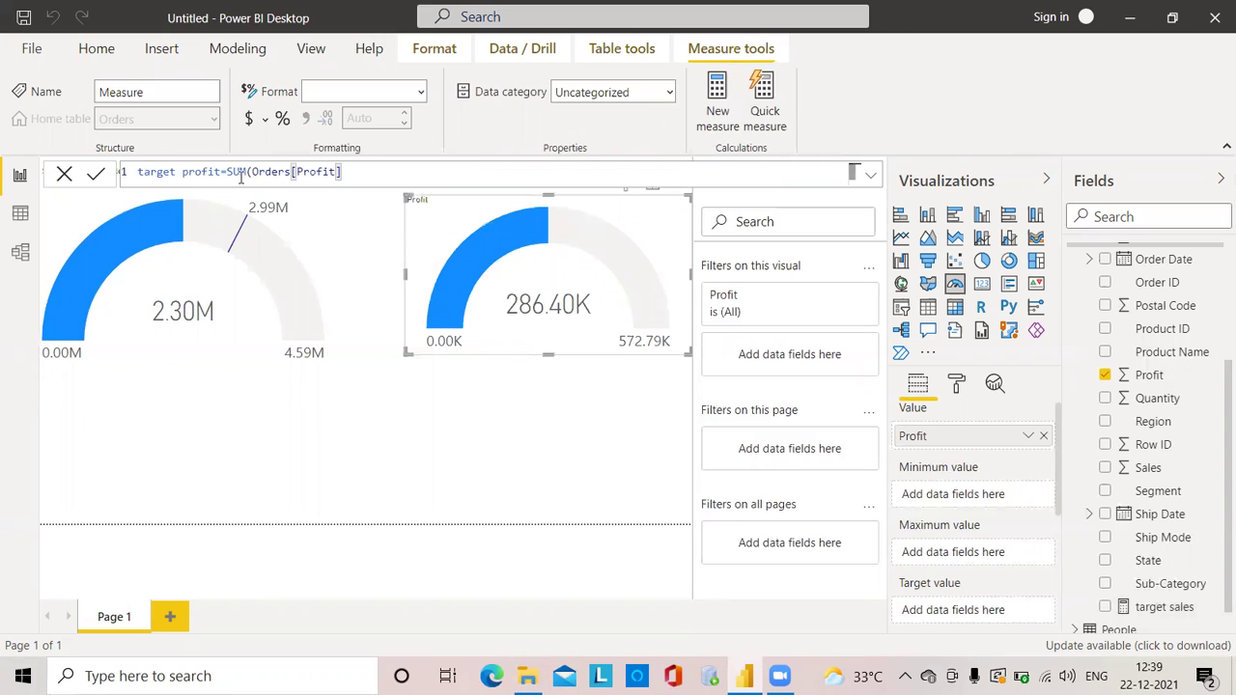
{"action": "type", "text": "*"}
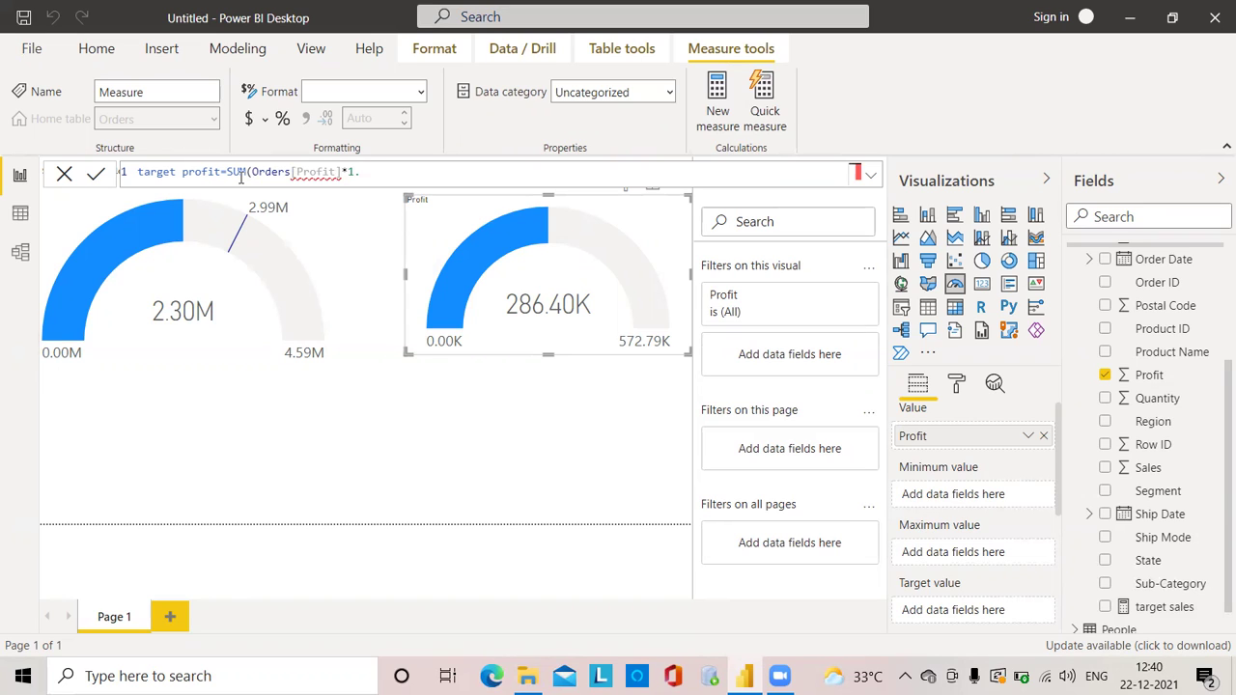
{"action": "key", "text": "Left"}
{"action": "type", "text": ")"}
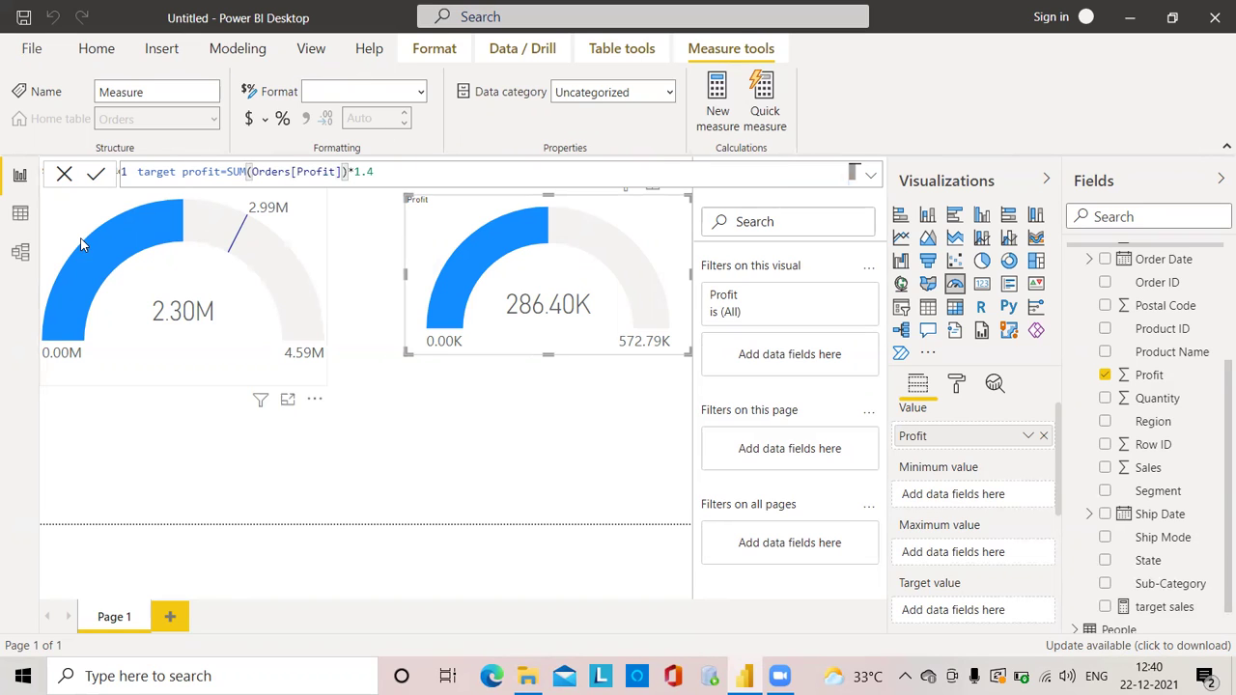
{"action": "left_click", "coordinate": [96, 176]}
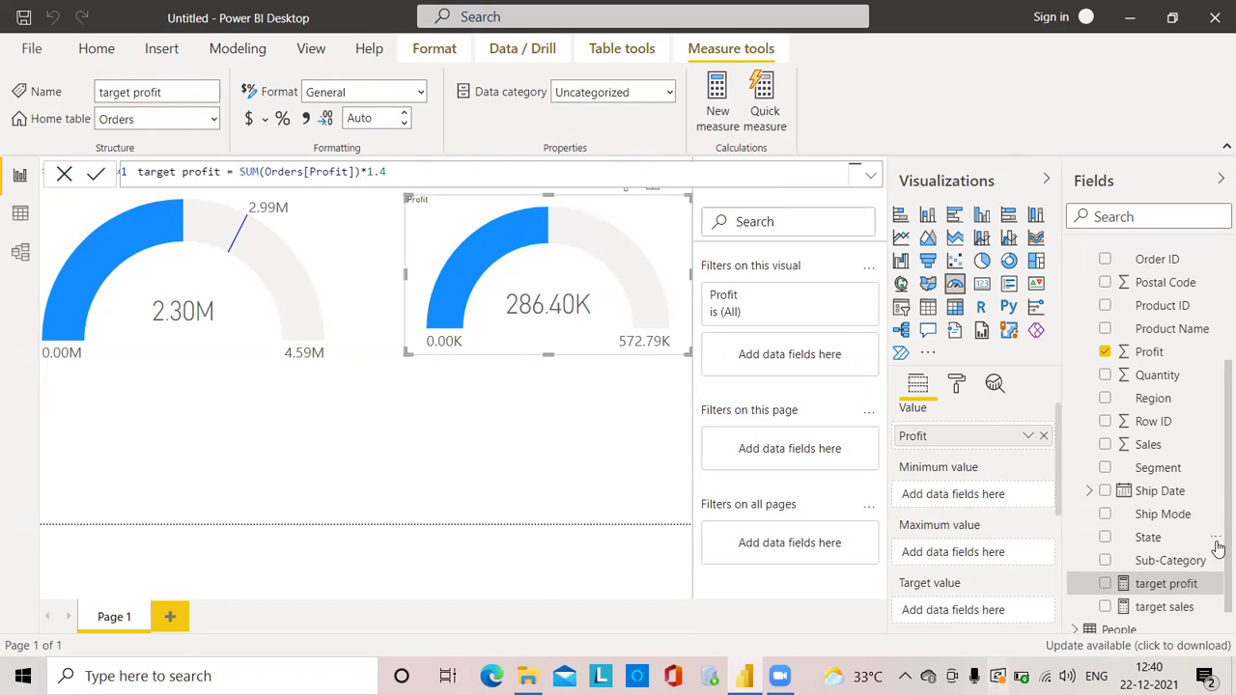
Set target profit as the Profit gauge's target, marking 400.96K against 286.40K.
{"action": "left_click_drag", "start_coordinate": [1154, 587], "coordinate": [954, 613]}
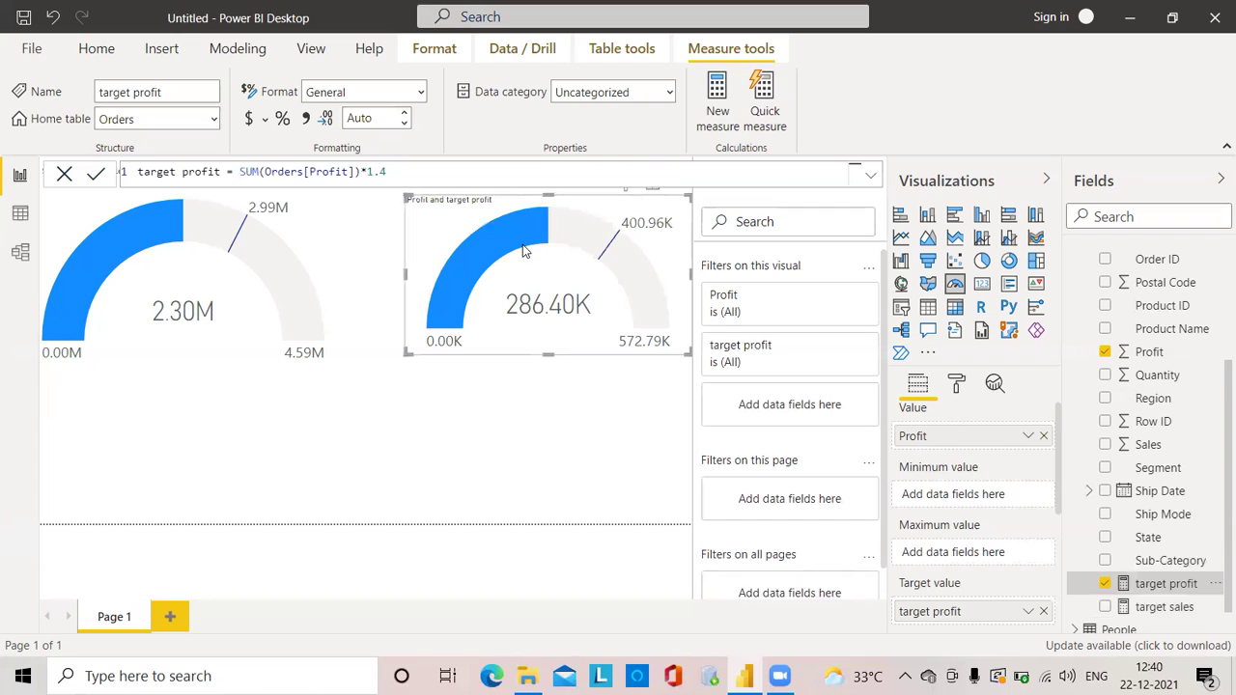
{"action": "mouse_move", "coordinate": [522, 244]}
{"action": "mouse_move", "coordinate": [639, 269]}
{"action": "left_click", "coordinate": [427, 451]}
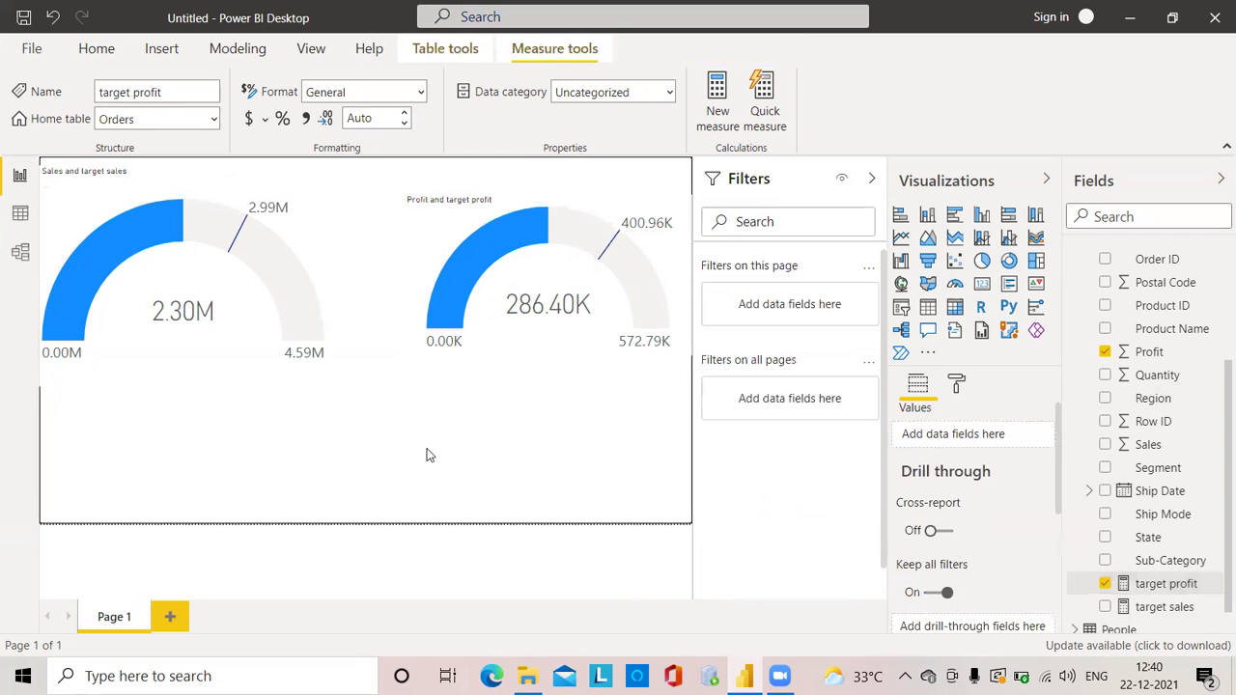
Add a pie chart of Sales by Region to the page.
{"action": "left_click", "coordinate": [982, 260]}
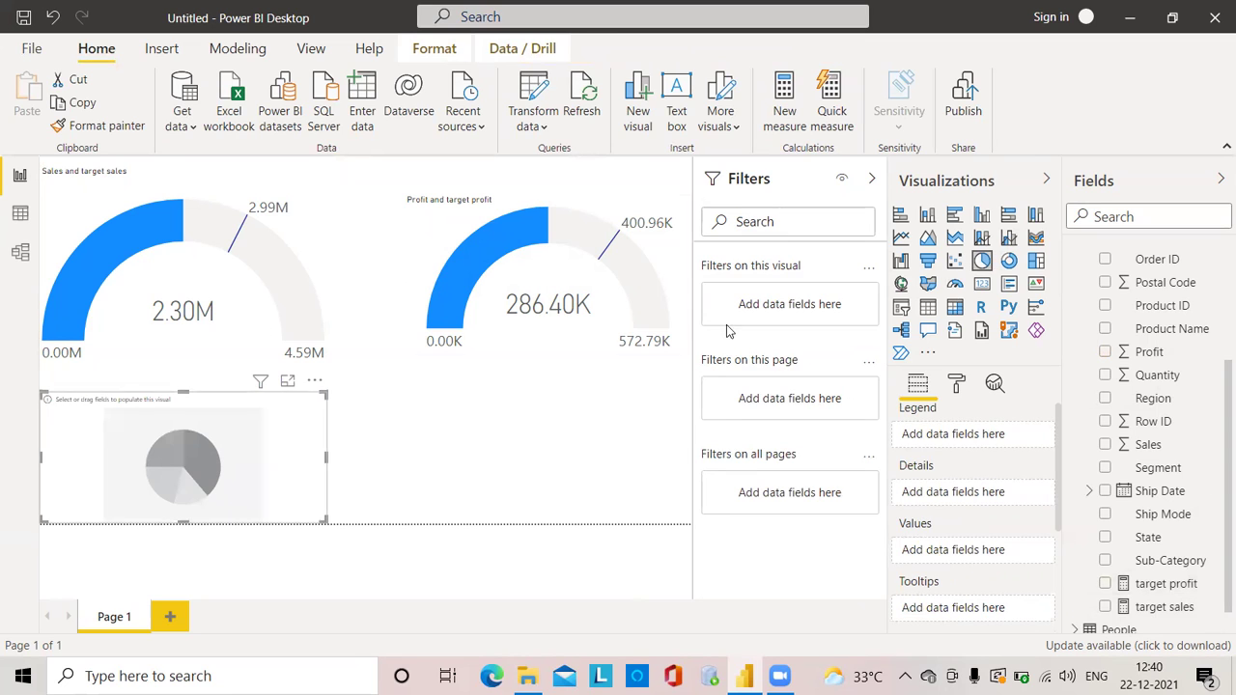
{"action": "left_click", "coordinate": [1105, 399]}
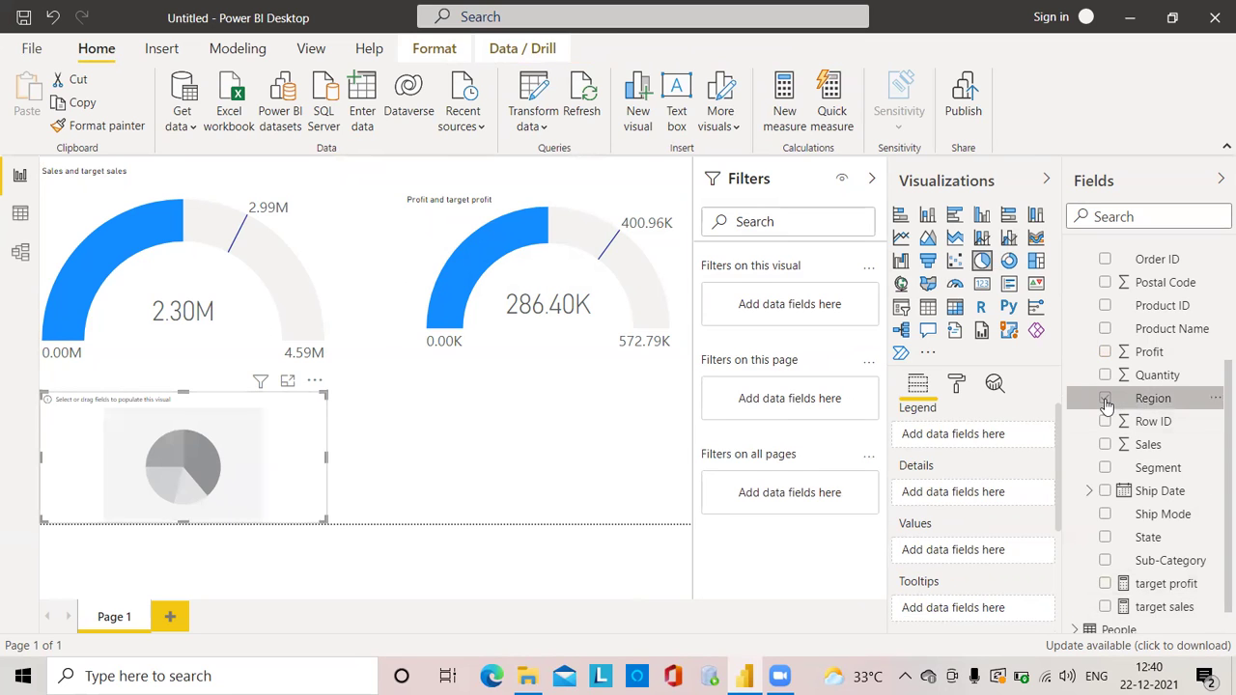
{"action": "left_click", "coordinate": [1105, 446]}
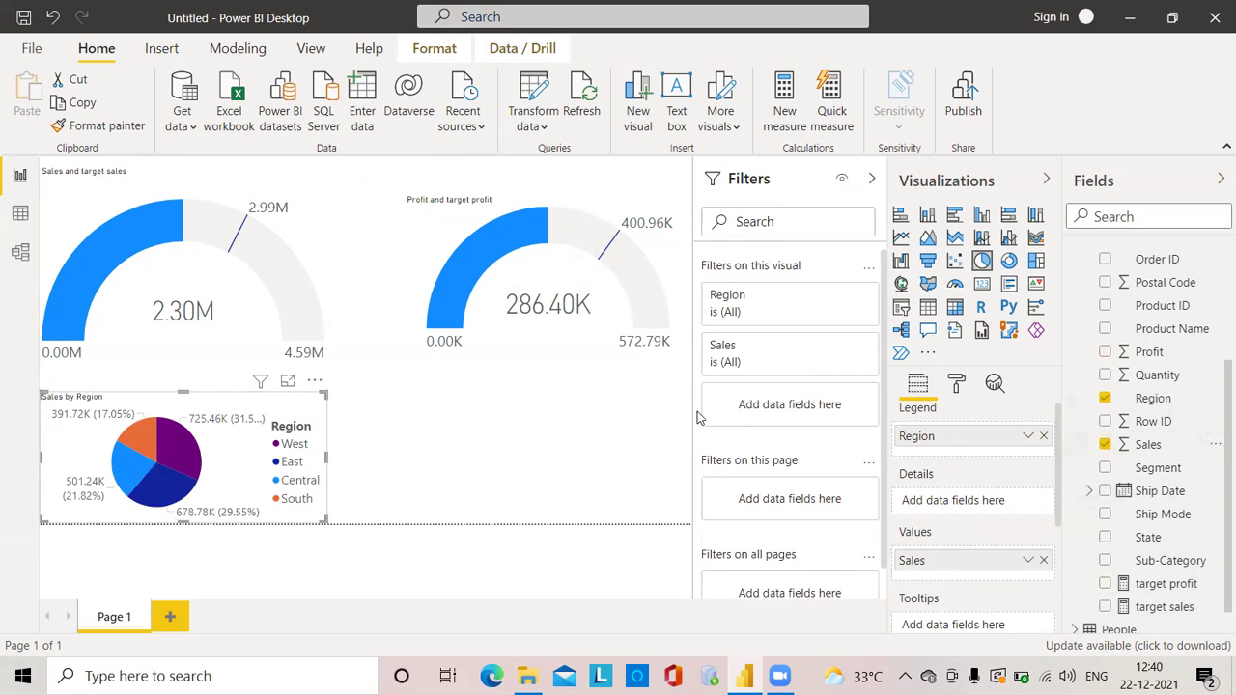
Turn off the pie chart's legend and centre it below the gauges.
{"action": "left_click", "coordinate": [957, 384]}
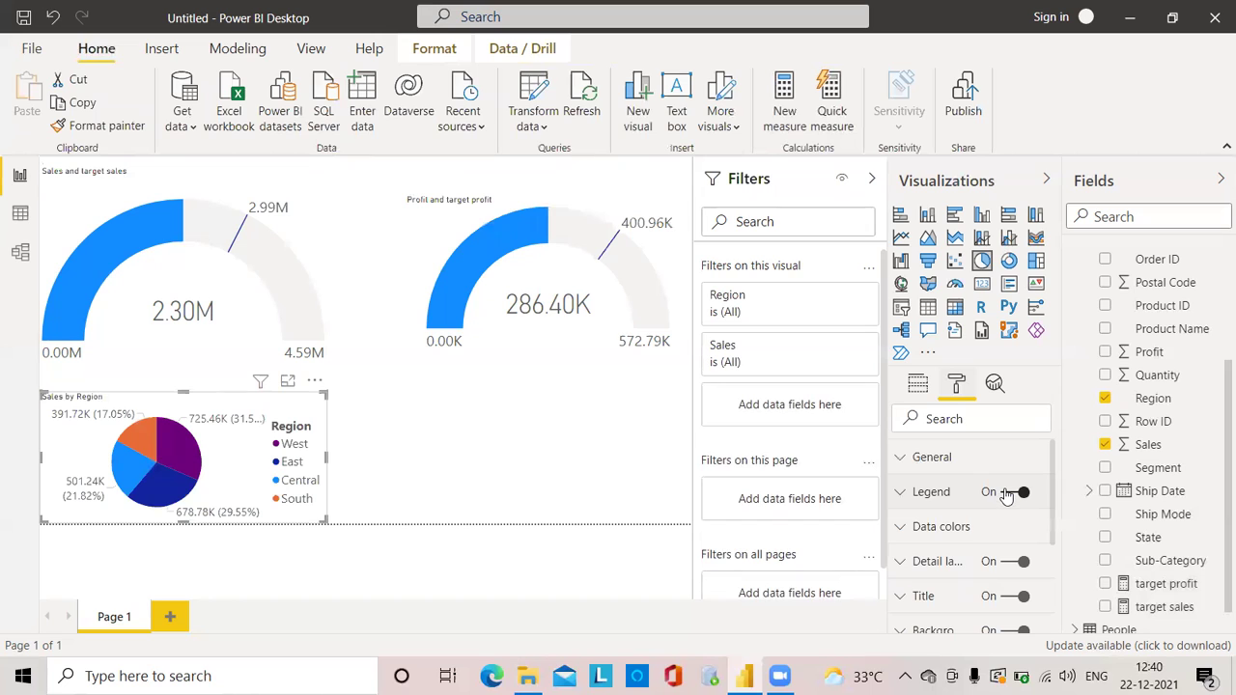
{"action": "left_click", "coordinate": [1004, 494]}
{"action": "left_click_drag", "start_coordinate": [318, 491], "coordinate": [531, 506]}
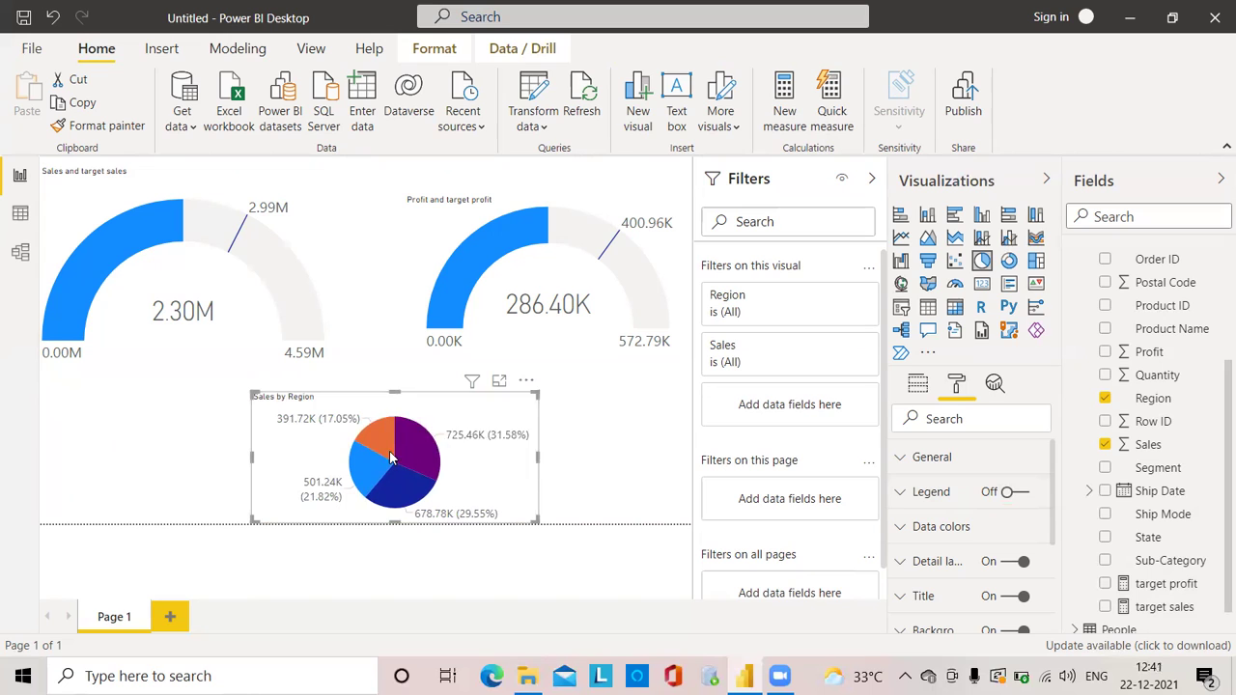
Cross-filter both gauges by the South, West, East and Central slices, ending on South.
{"action": "mouse_move", "coordinate": [377, 447]}
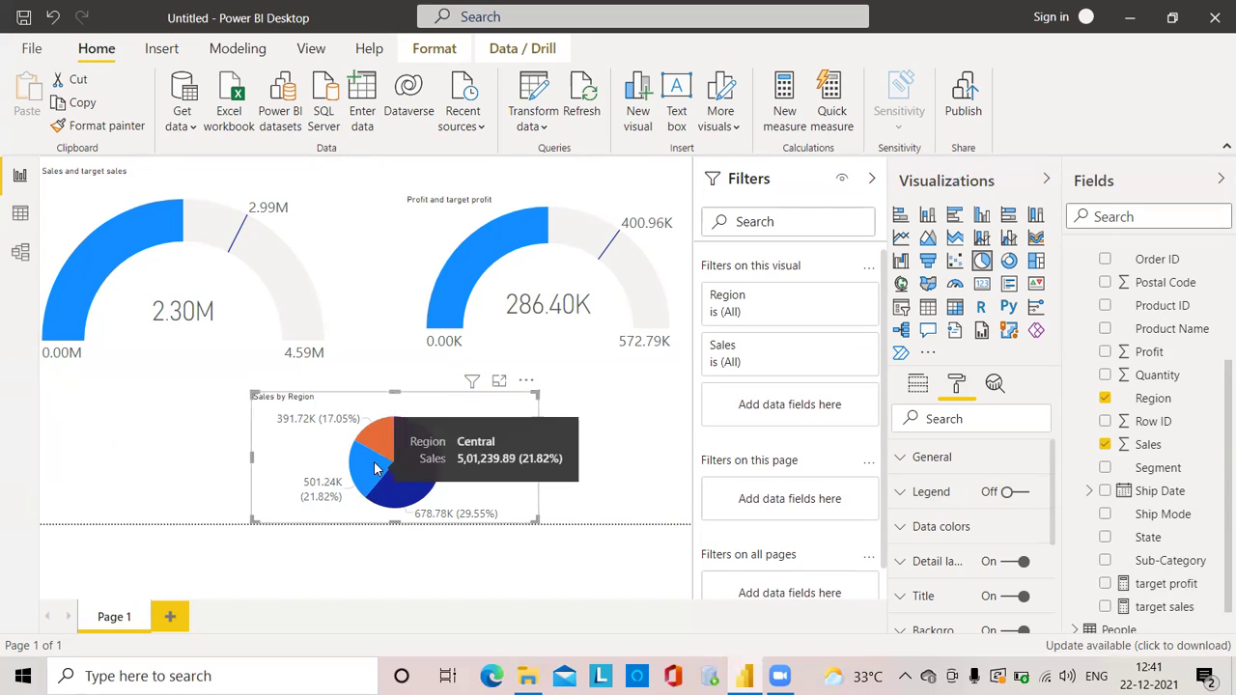
{"action": "left_click", "coordinate": [390, 454]}
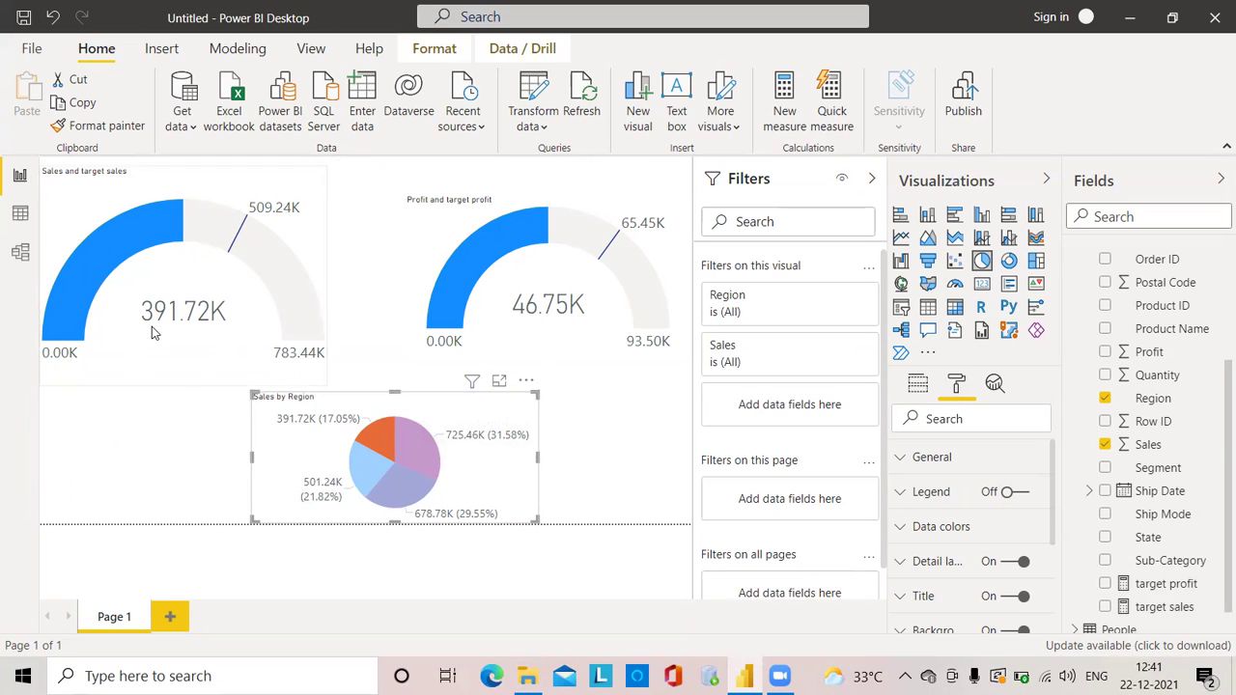
{"action": "left_click", "coordinate": [427, 450]}
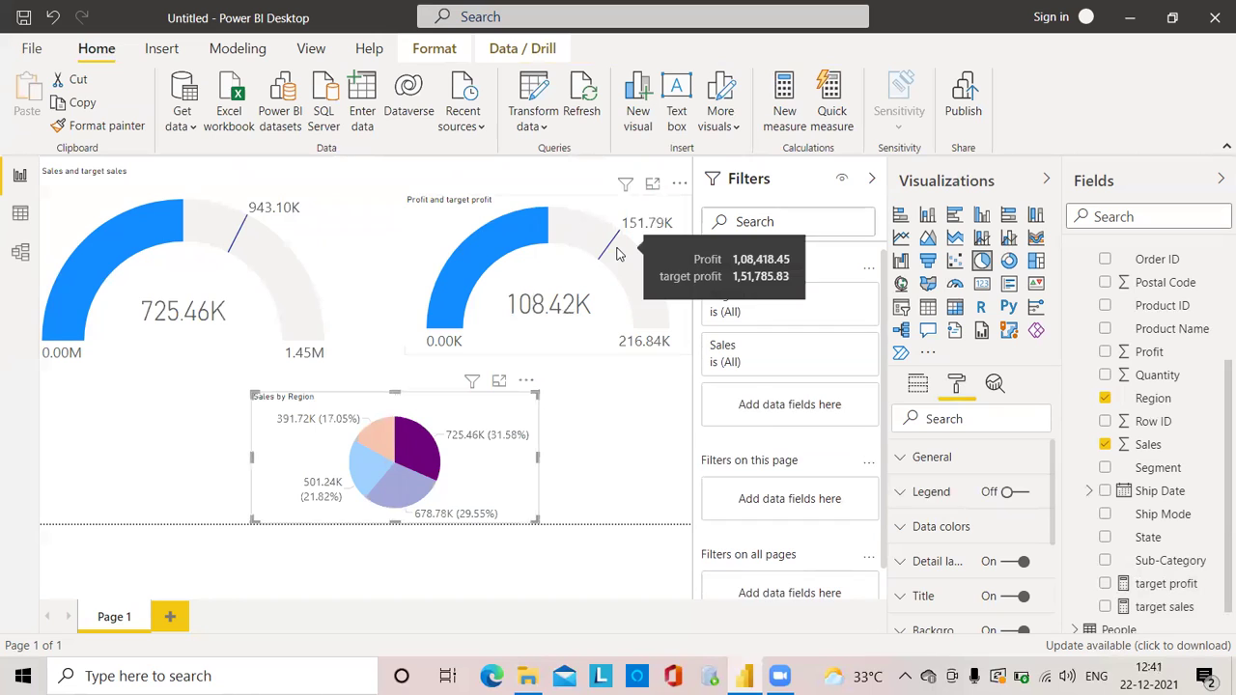
{"action": "left_click", "coordinate": [403, 493]}
{"action": "left_click", "coordinate": [370, 480]}
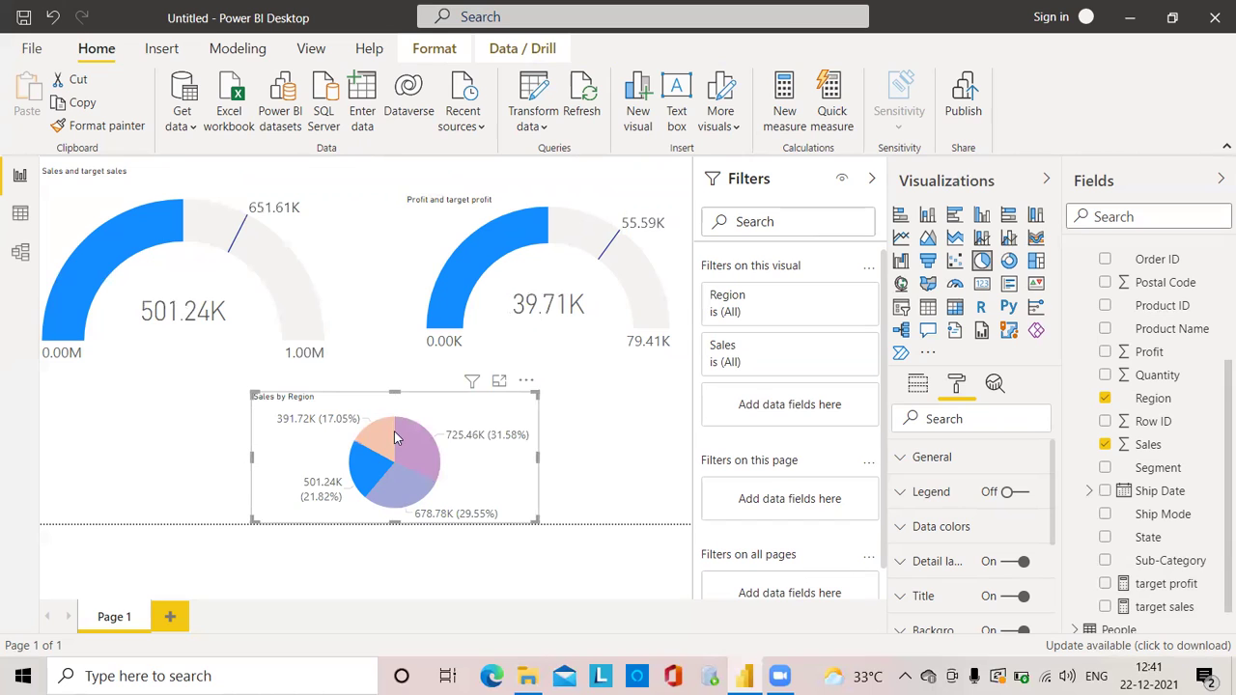
{"action": "left_click", "coordinate": [394, 437]}
{"action": "left_click", "coordinate": [401, 513]}
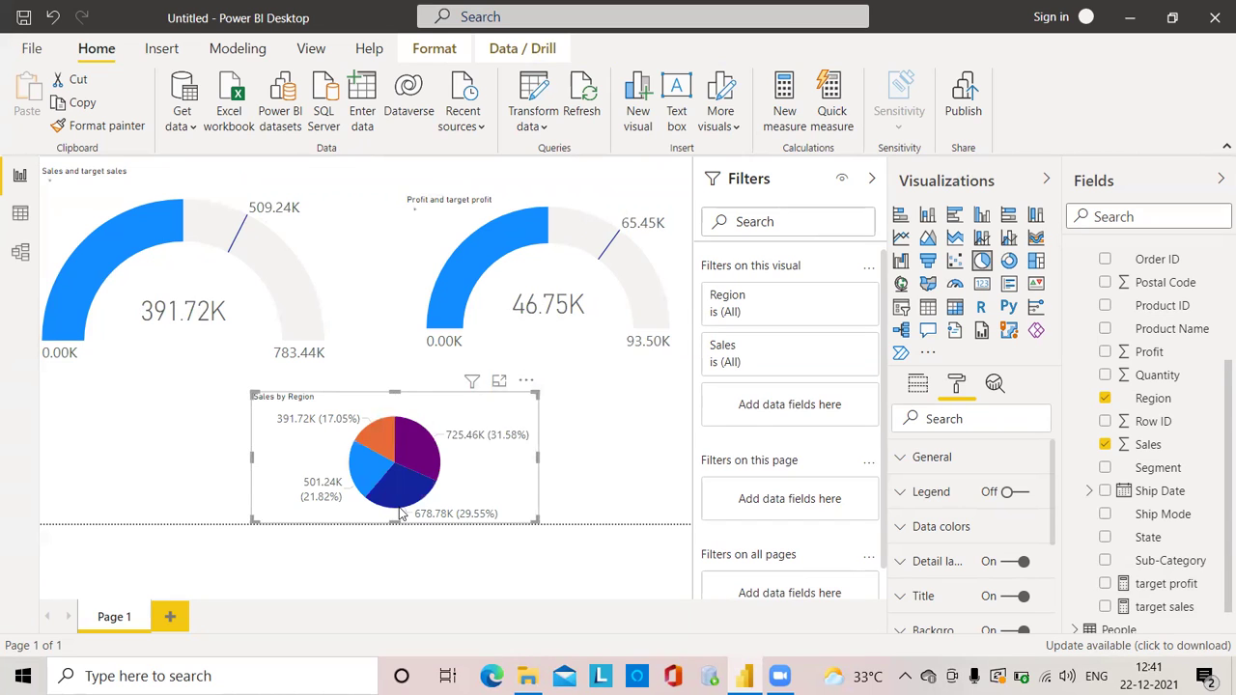